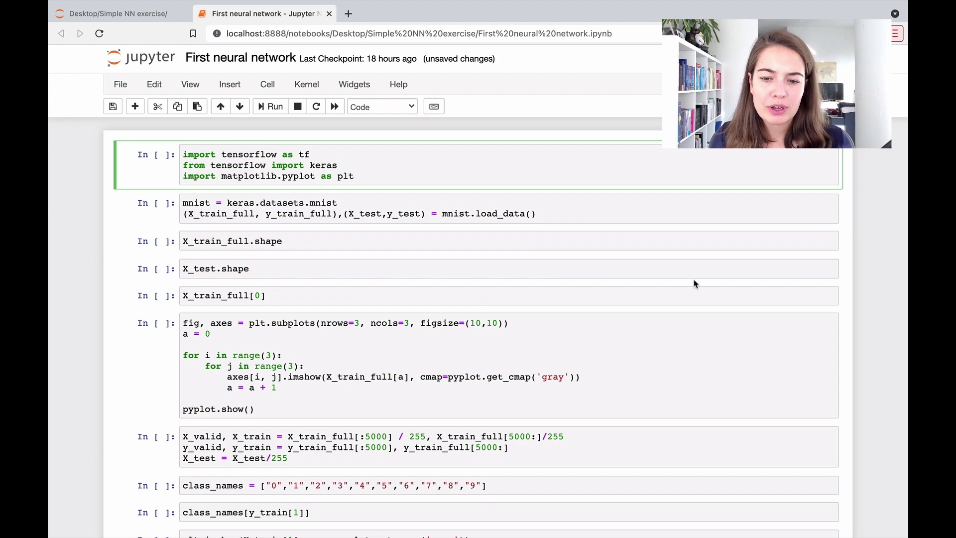
scroll(693, 282, "down", 10)
scroll(693, 283, "up", 10)
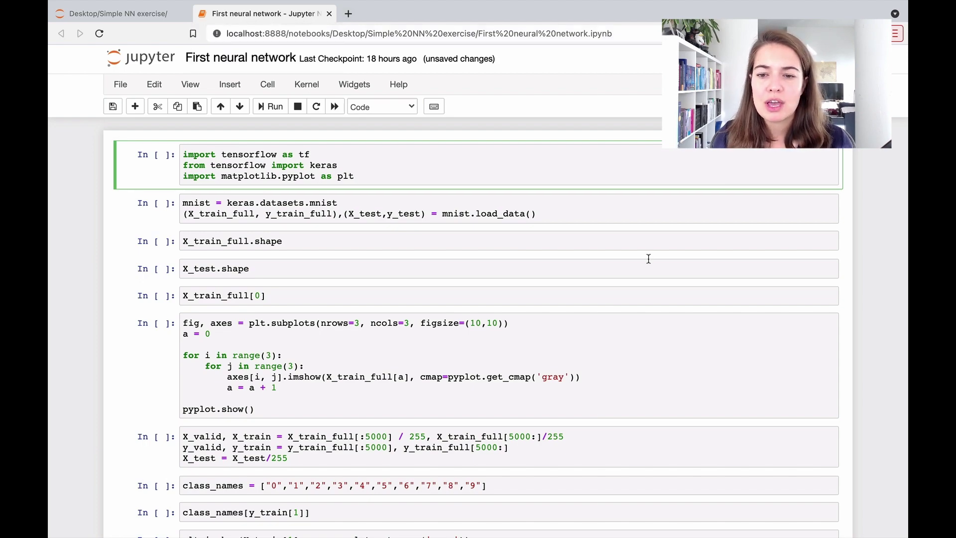
- Review the First neural network import lines, then go to the desktop's jupyter-notebook server terminal
key("super+Tab")
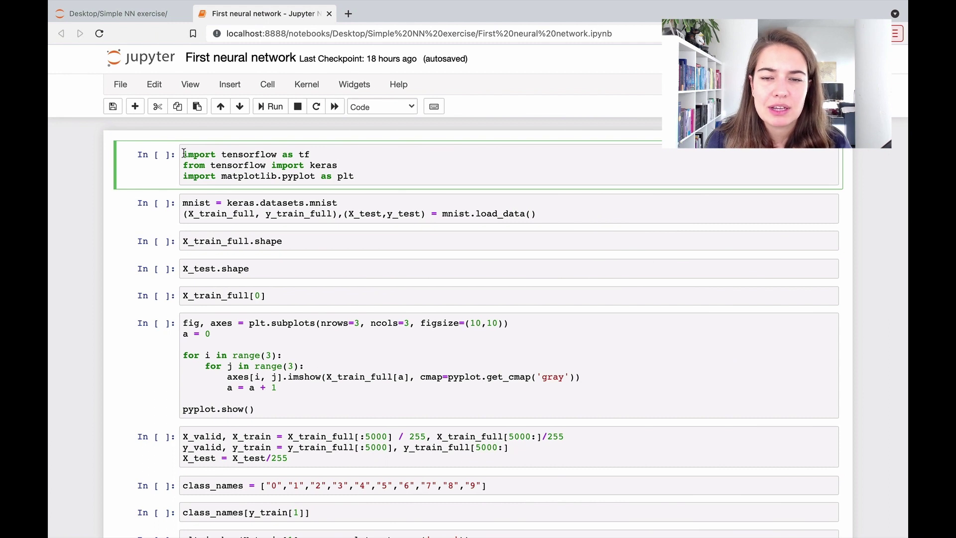
mouse_move(182, 154)
left_mouse_down()
mouse_move(318, 157)
mouse_move(381, 174)
left_mouse_up()
left_click(381, 174)
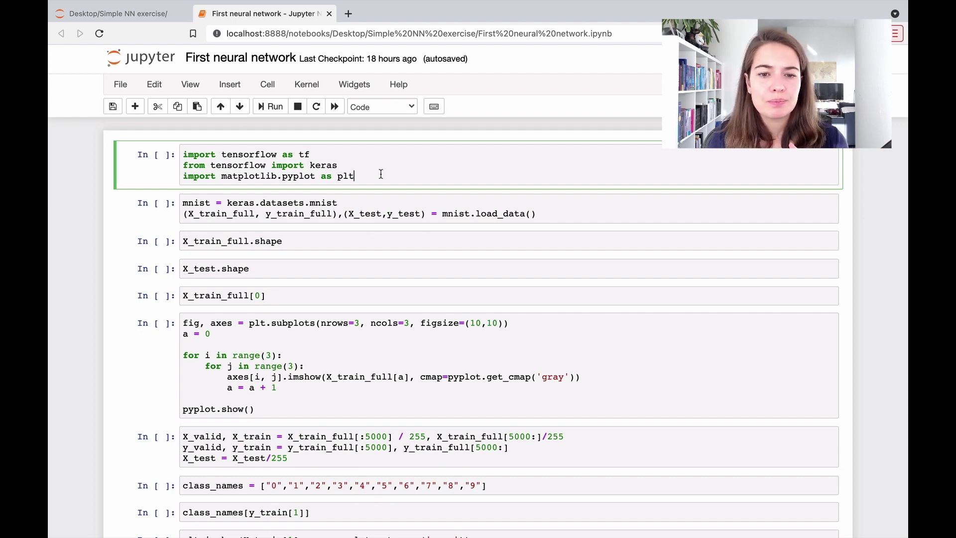
key("ctrl+Left")
left_click(603, 230)
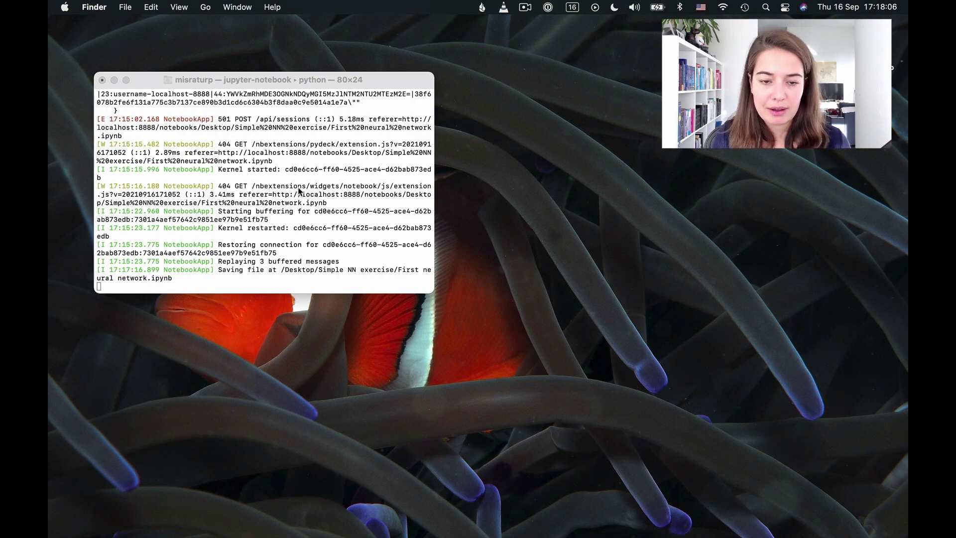
- Open a second Terminal window, position and enlarge it, and increase its text size twice
key("super+n")
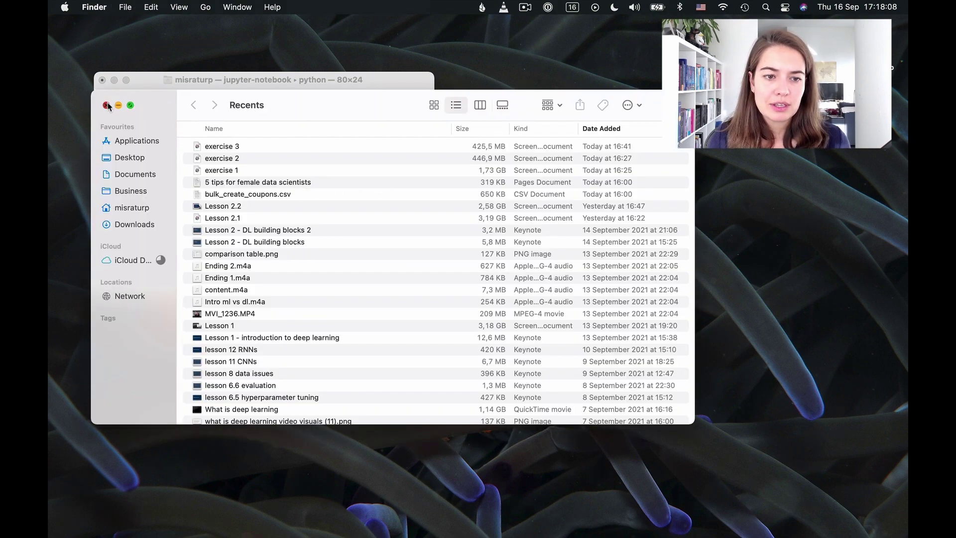
left_click(107, 105)
left_click(265, 176)
key("super+n")
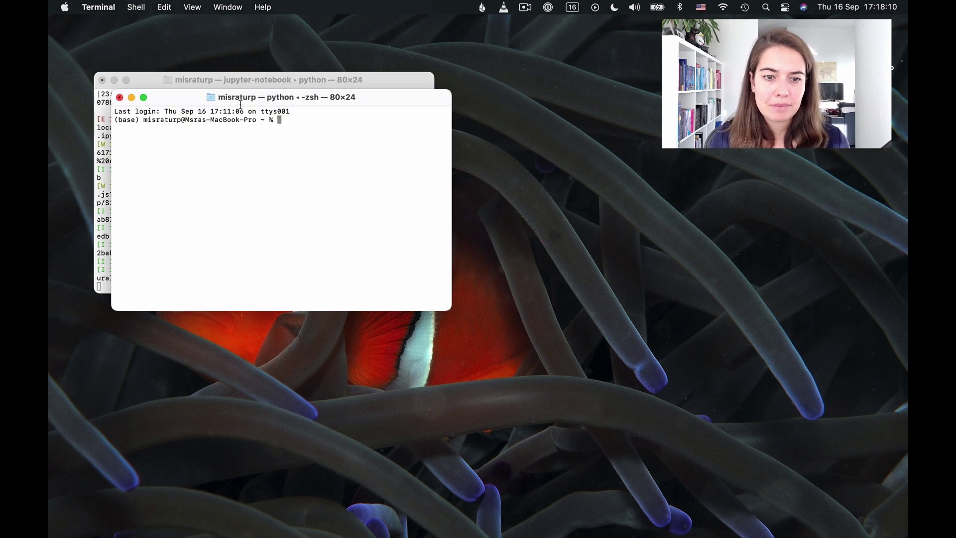
left_click_drag(240, 104, 619, 165)
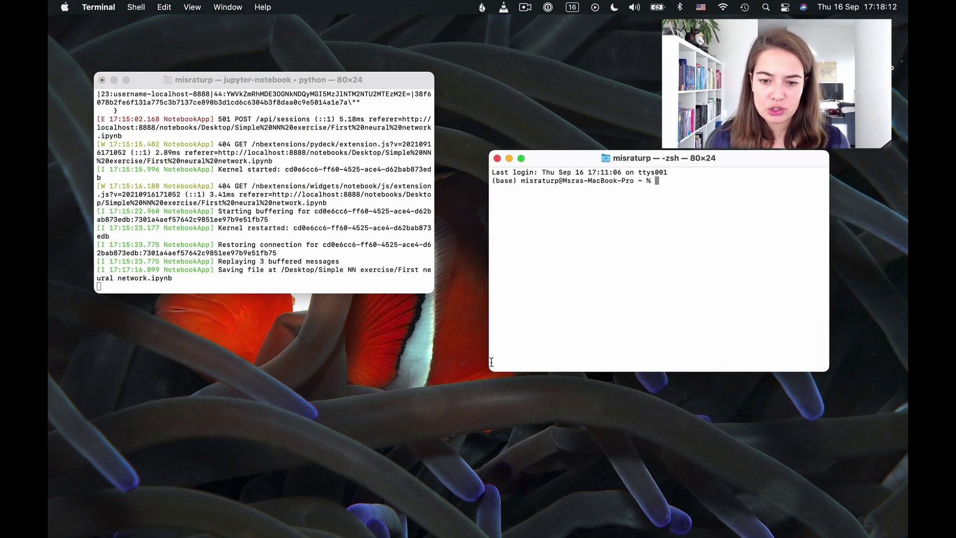
left_click_drag(490, 371, 416, 412)
key("super+plus")
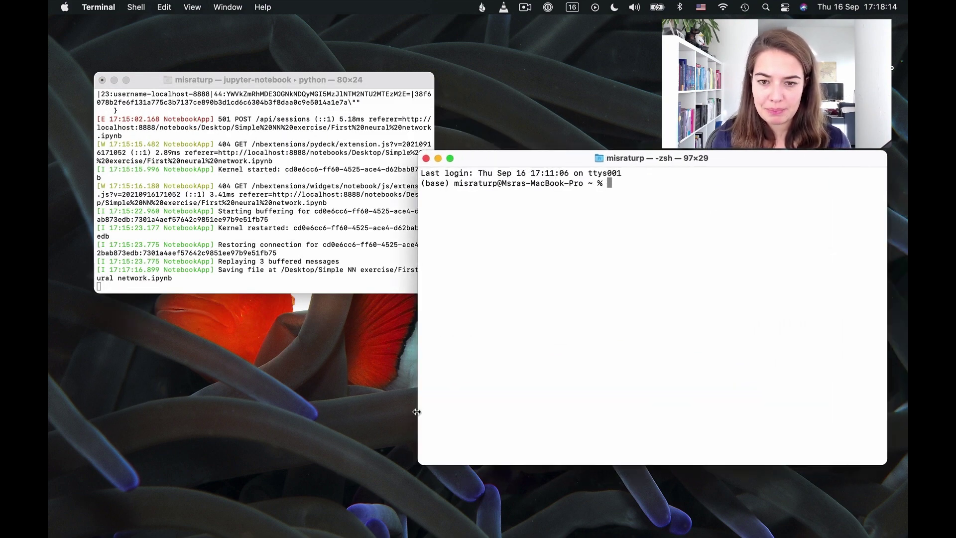
key("super+plus")
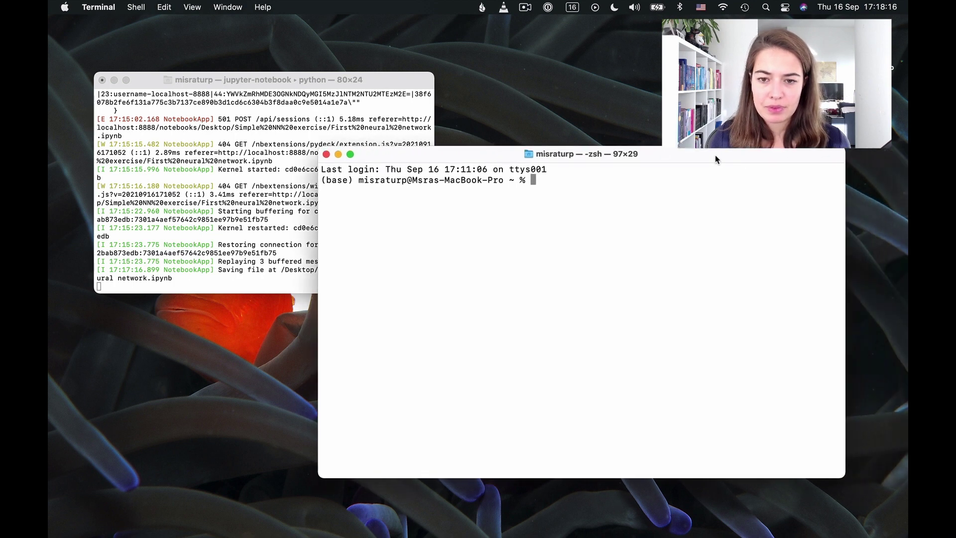
left_click_drag(821, 162, 707, 155)
type("cd Desk")
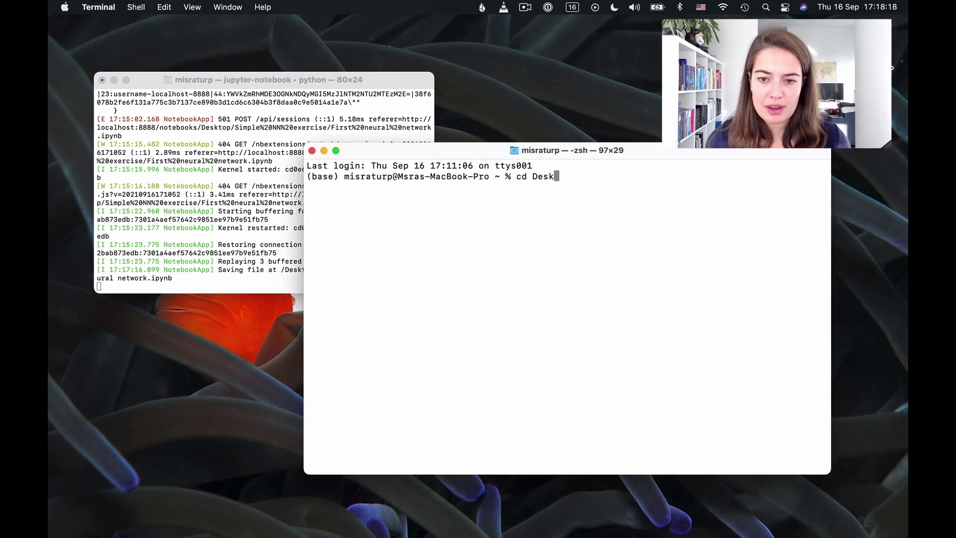
- Change directory to Desktop/Simple NN exercise using tab completion
key("Tab")
type("Simp")
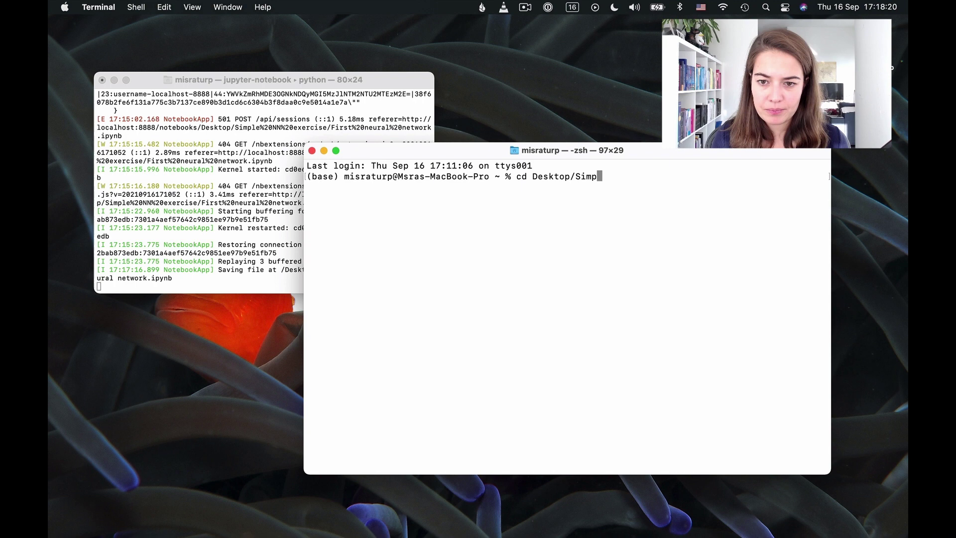
key("Tab")
key("Return")
- Run pip install virtualenv, which reports virtualenv already installed
key("super+Tab")
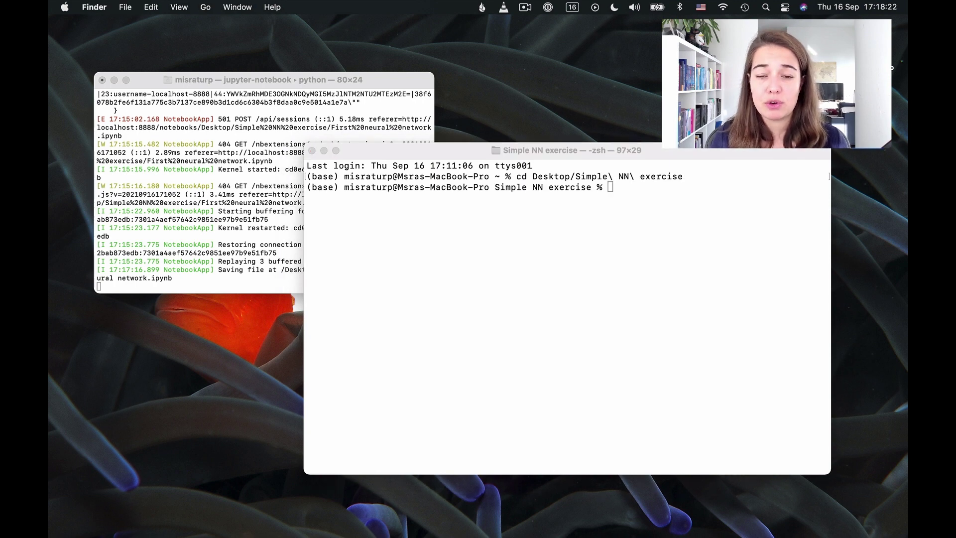
left_click(657, 271)
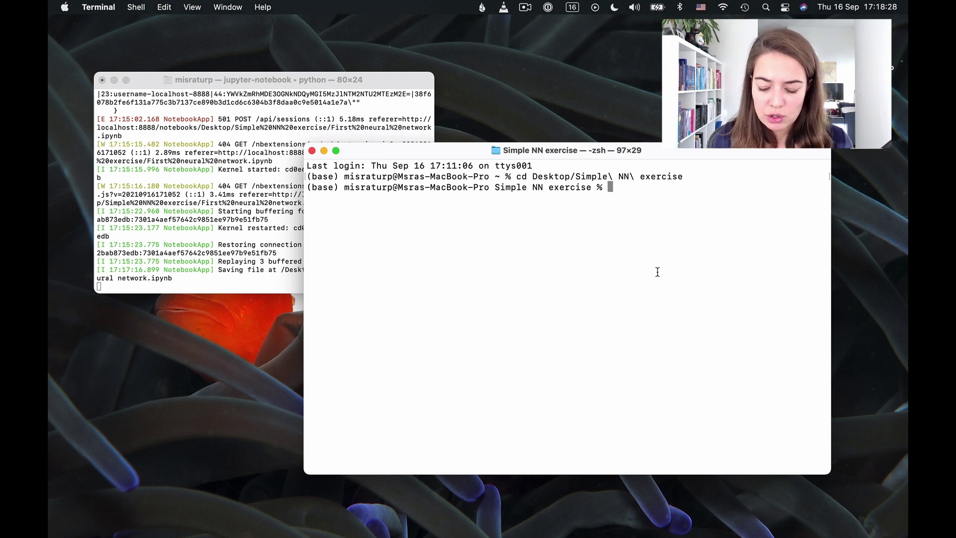
type("pip instal")
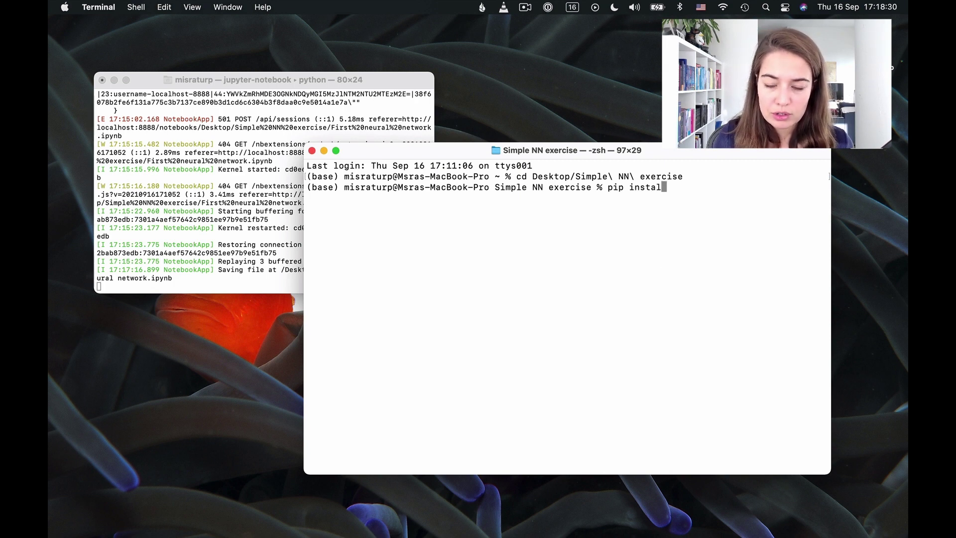
type("l virtual")
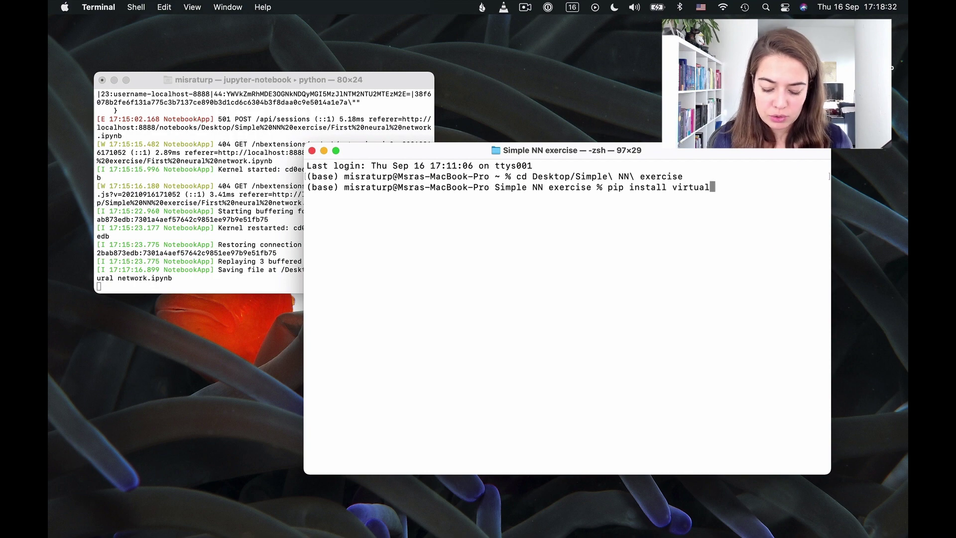
type("env")
key("Return")
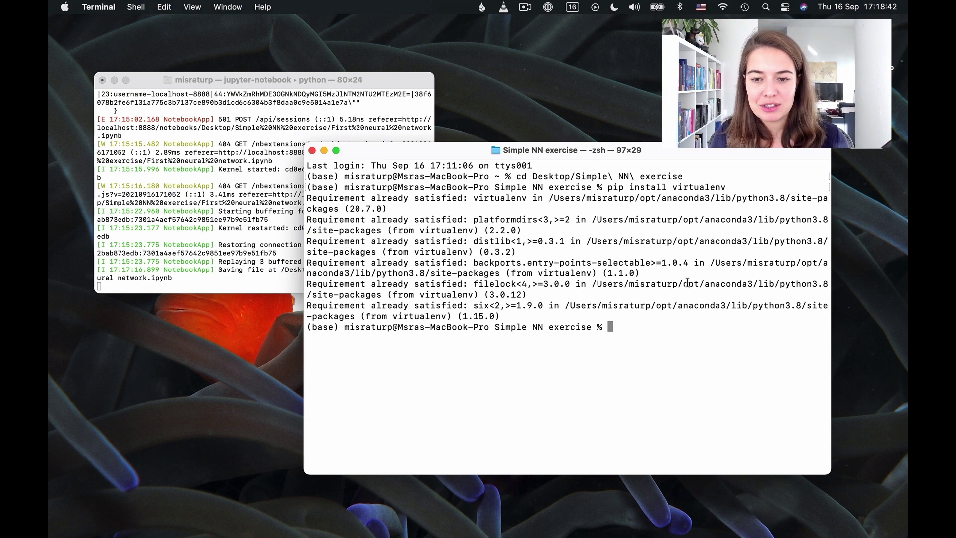
type("v")
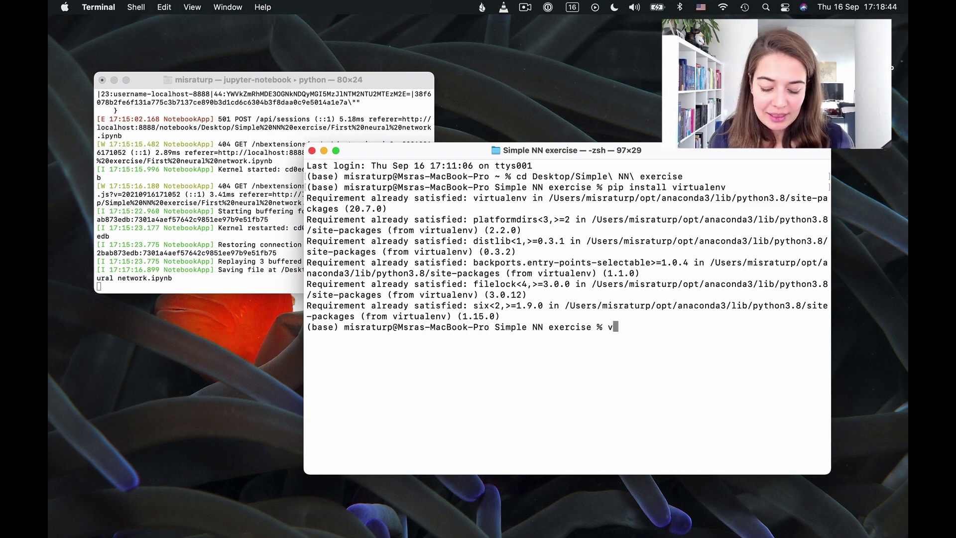
type("irtualenv ")
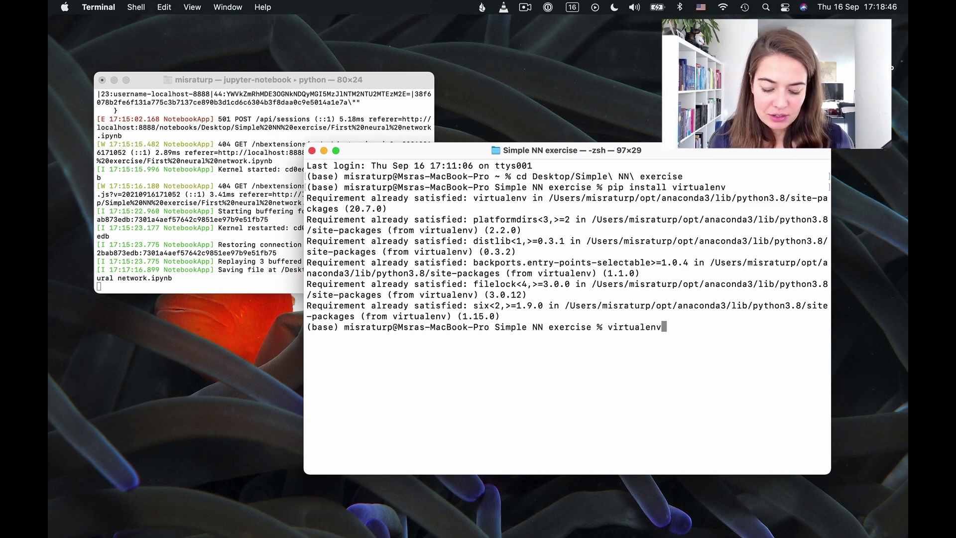
type("venv")
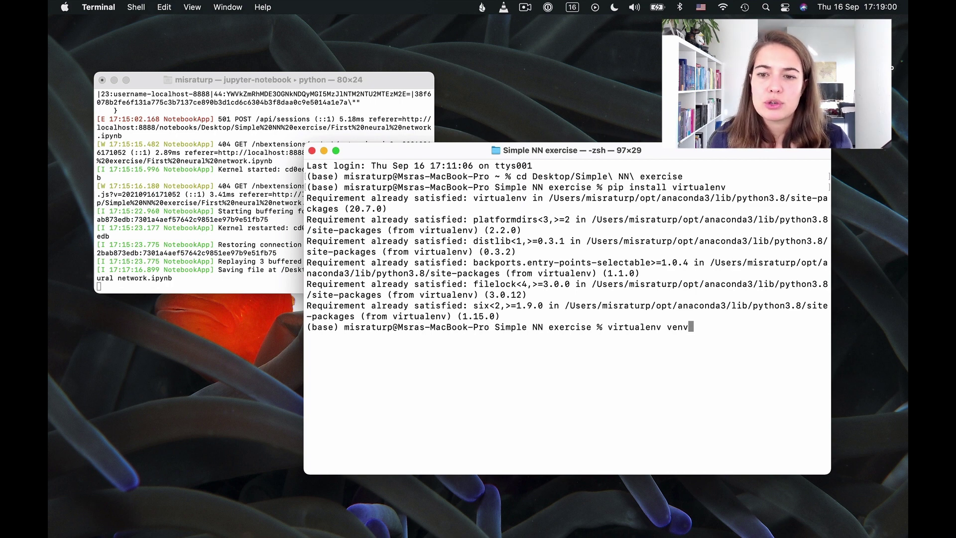
- Run 'virtualenv venv' and bring up the project folder to check the result
key("Return")
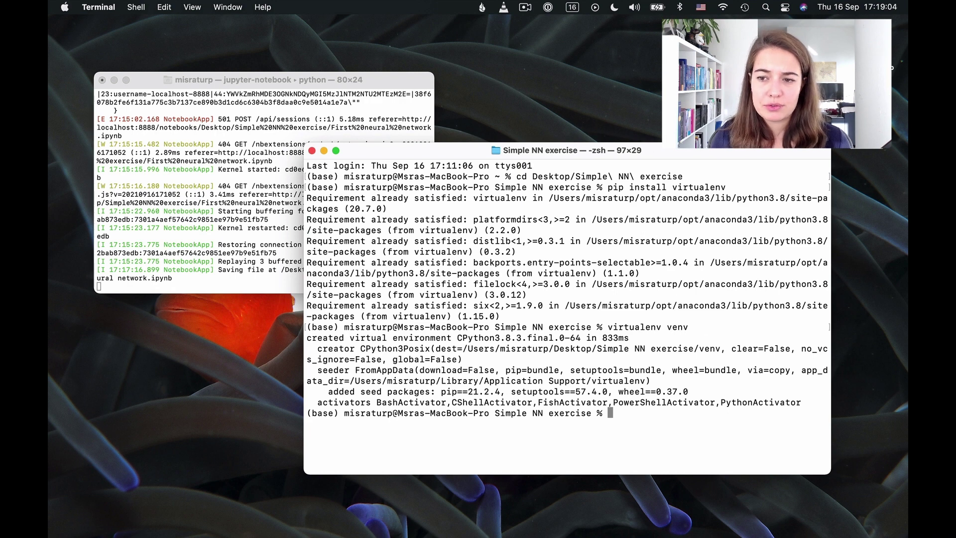
key("super+Tab")
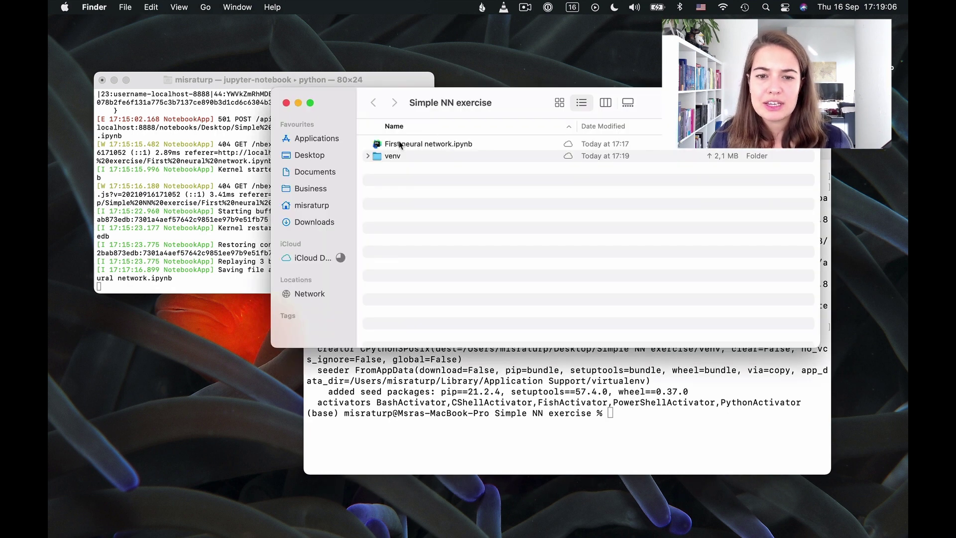
- Check the new venv folder beside the notebook, then close the Finder window
left_click(388, 157)
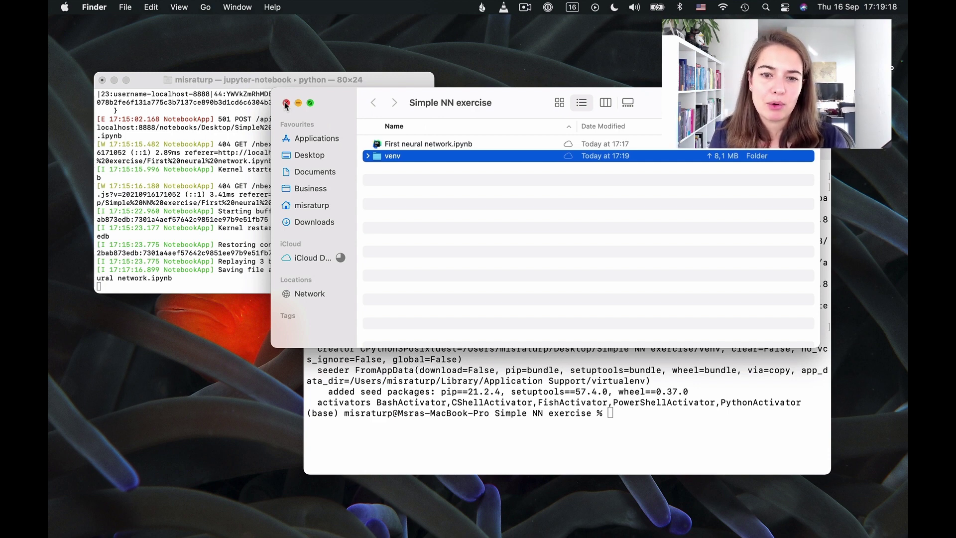
left_click(287, 106)
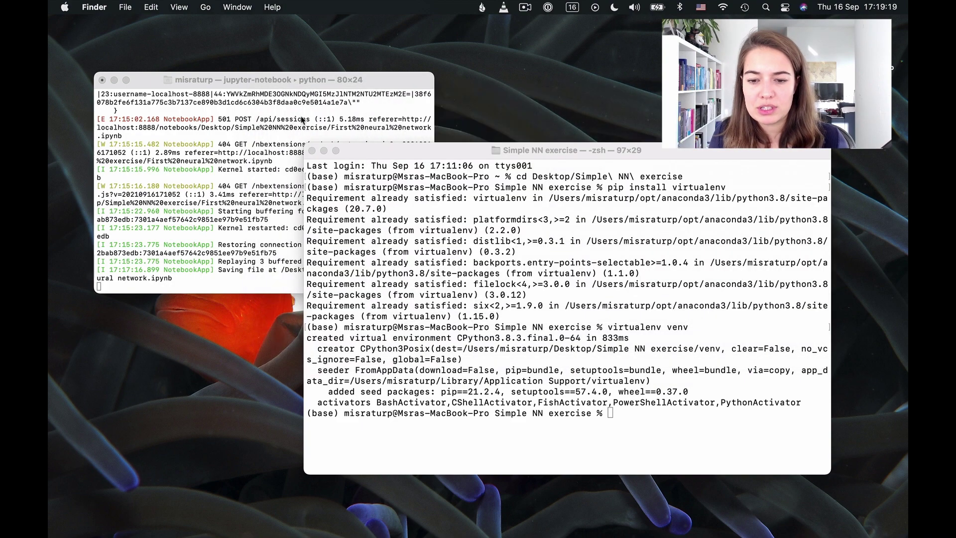
- Copy 'source venv/bin/activate' from the Bear note and run it in Terminal
left_click(618, 359)
key("ctrl+Left")
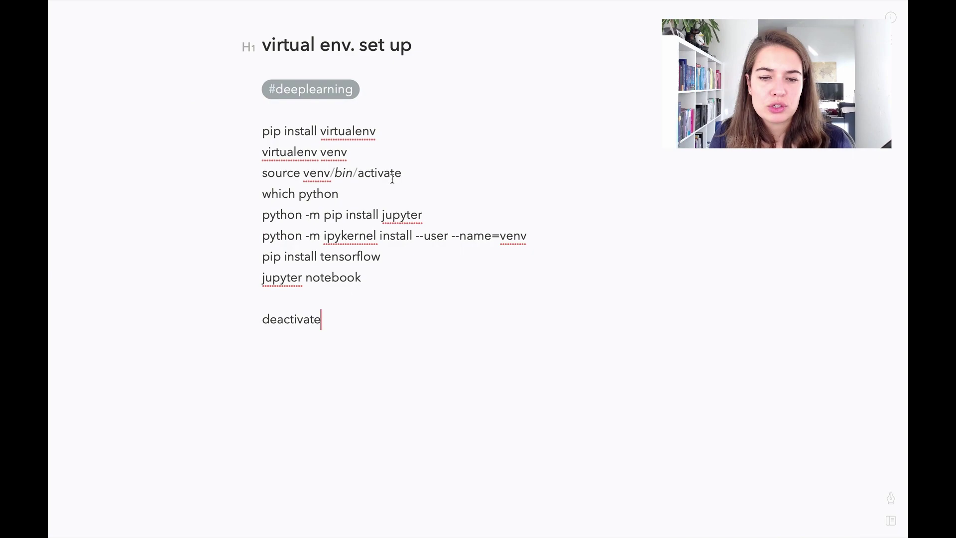
left_click_drag(414, 173, 249, 173)
key("super+c")
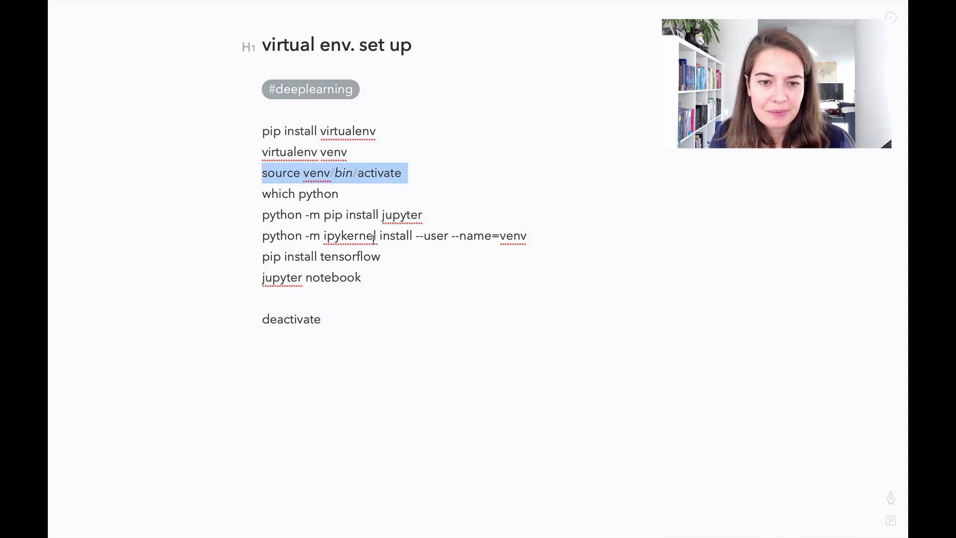
key("ctrl+Right")
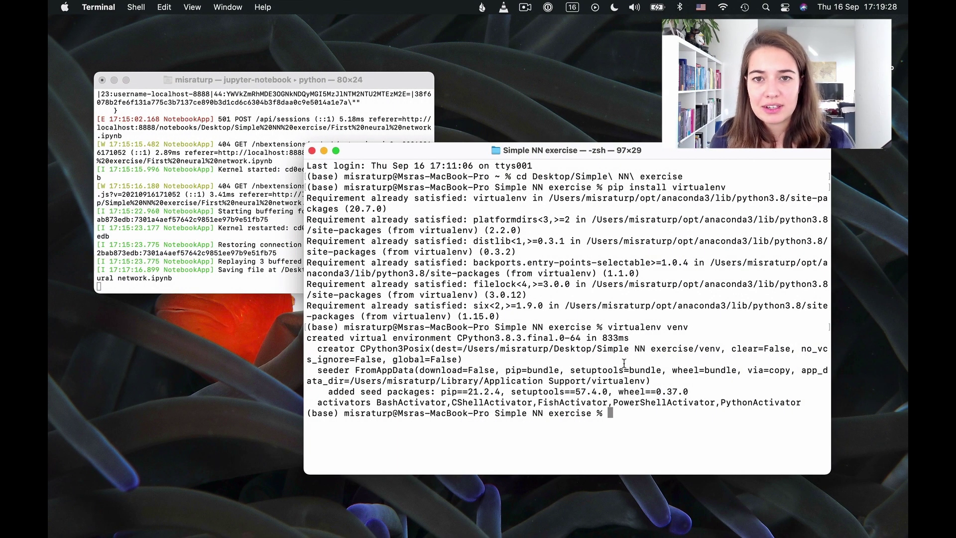
key("super+v")
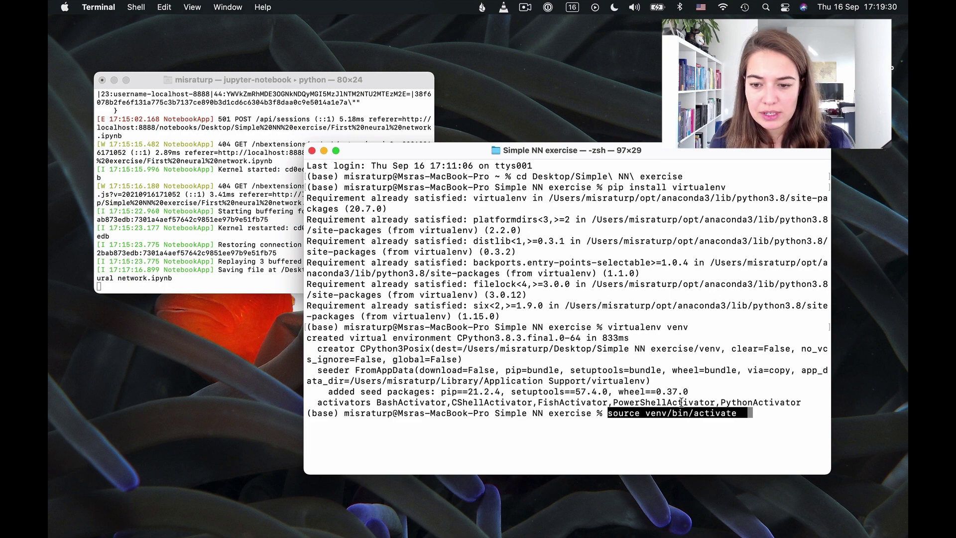
key("Return")
- Return to the Bear note and review its list of setup commands
key("ctrl+Left")
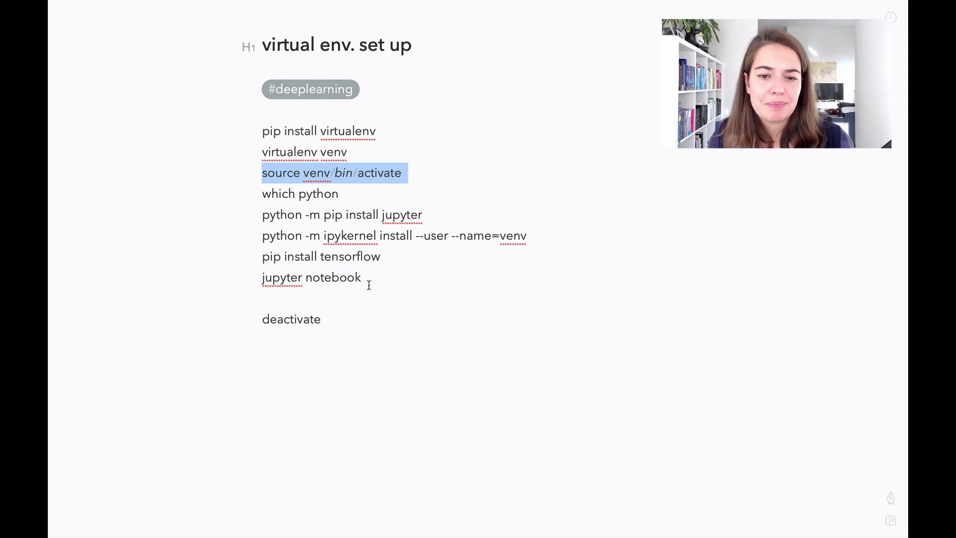
left_click_drag(368, 284, 254, 133)
left_click(288, 169)
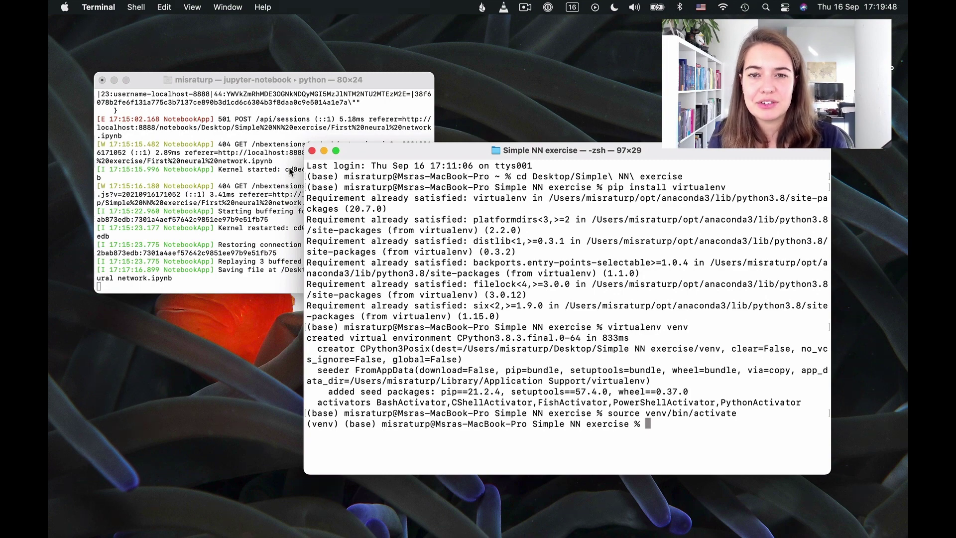
- Compare the earlier base prompt with the new (venv)-prefixed prompt
key("ctrl+Left")
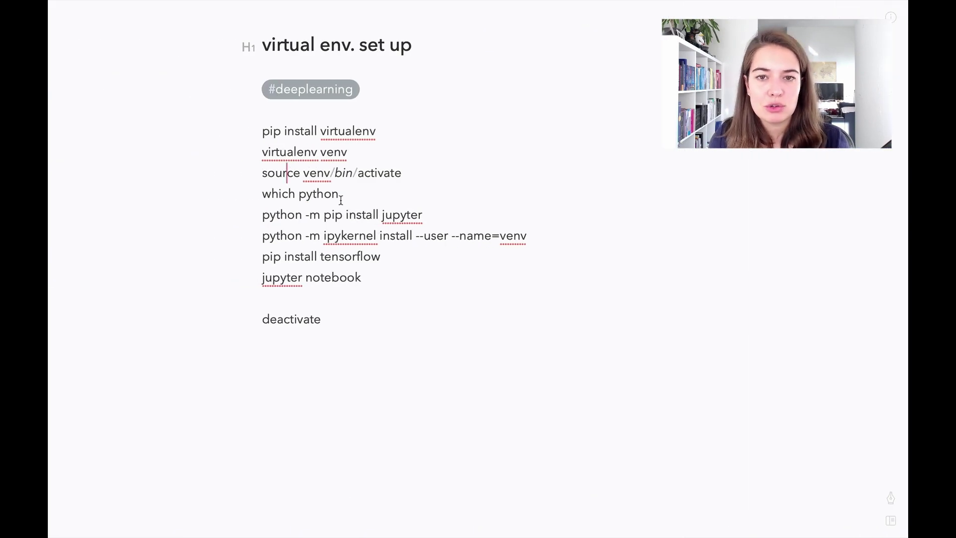
key("ctrl+Right")
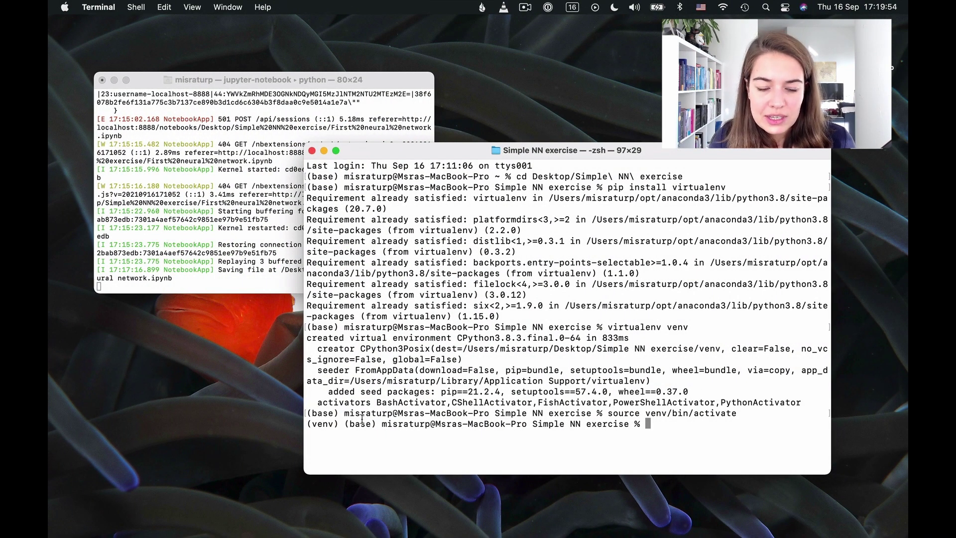
left_click_drag(306, 412, 511, 413)
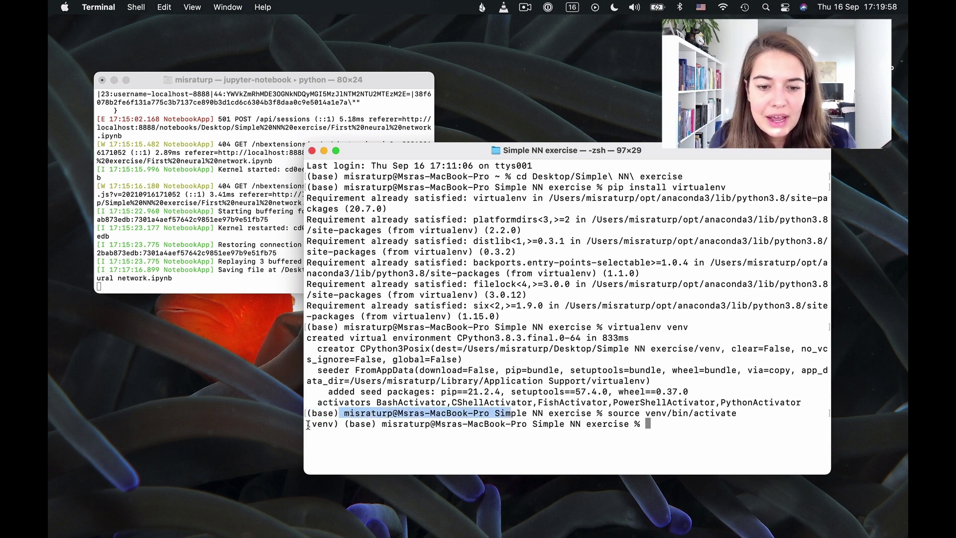
mouse_move(306, 424)
left_mouse_down()
mouse_move(448, 433)
mouse_move(479, 424)
left_mouse_up()
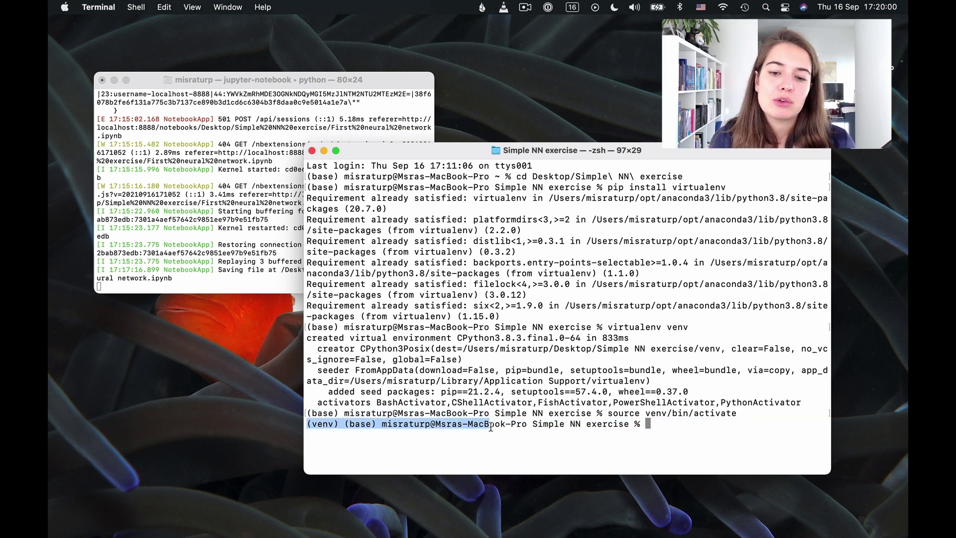
left_click(489, 424)
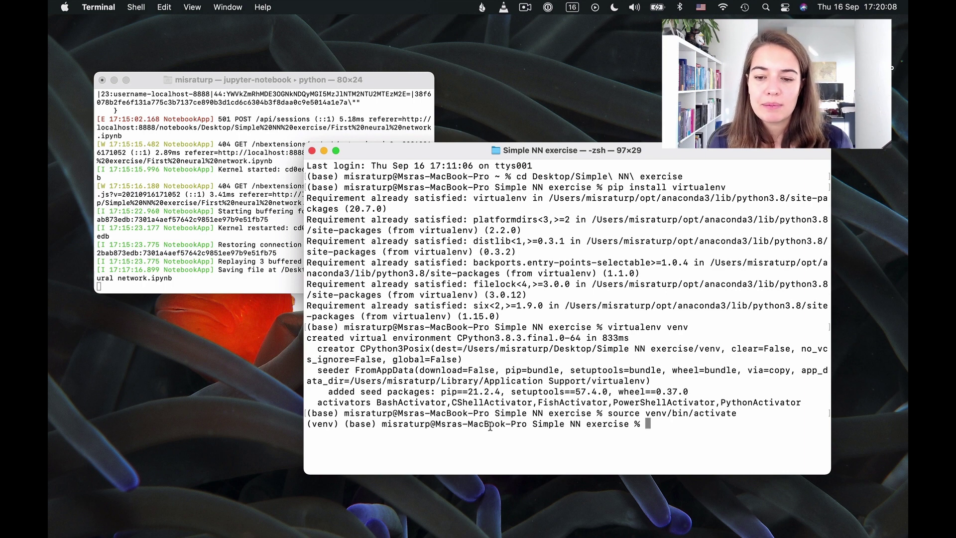
type("wh")
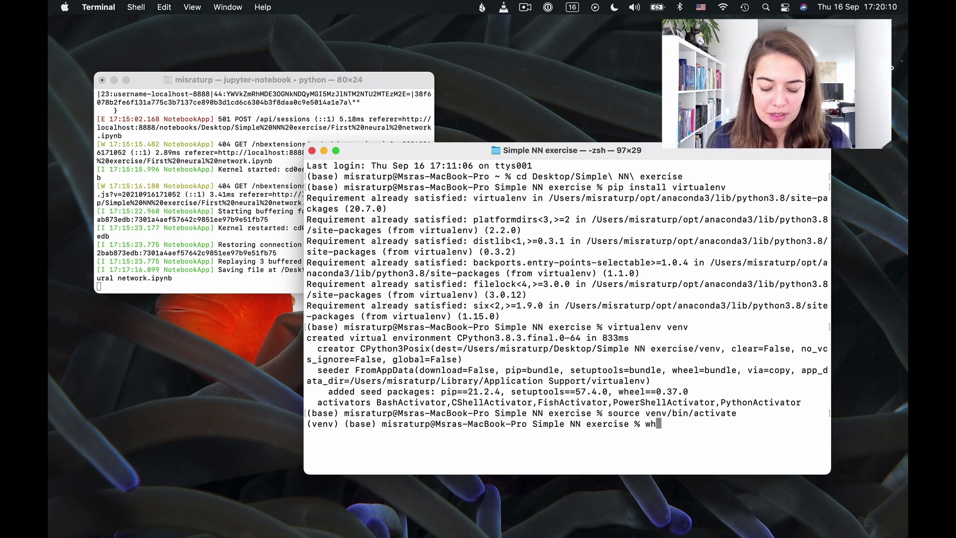
type("ich python")
- Run 'which python' and confirm it reports Simple NN exercise/venv/bin/python
key("Return")
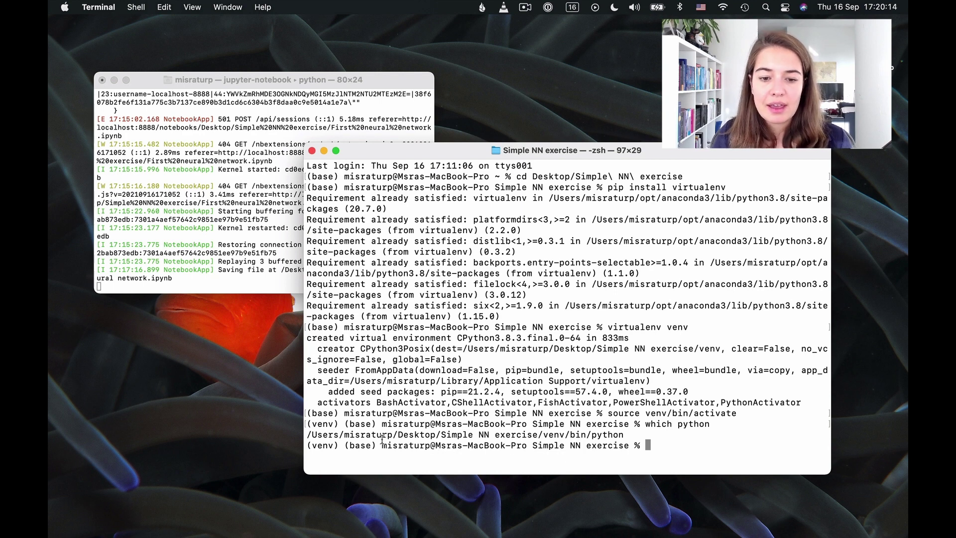
left_click_drag(317, 435, 573, 439)
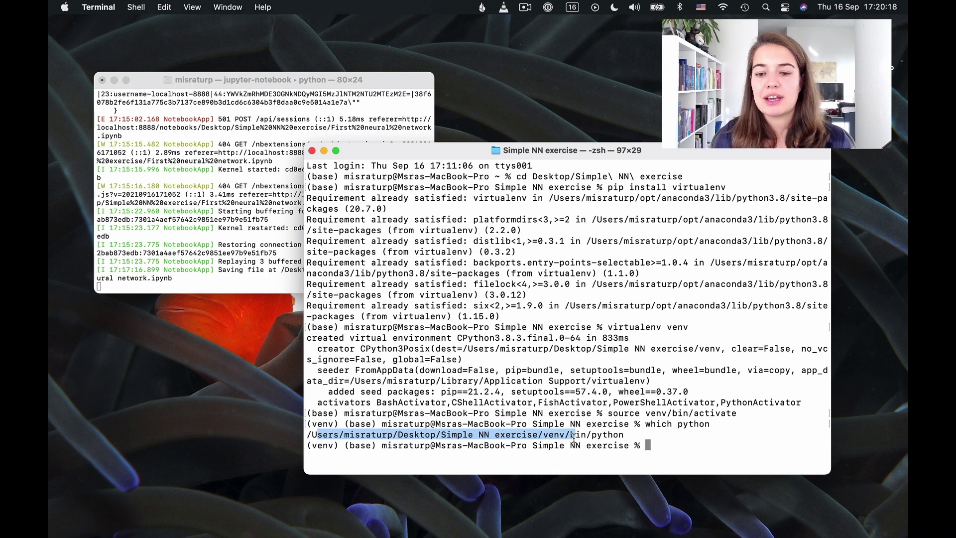
left_click(623, 433)
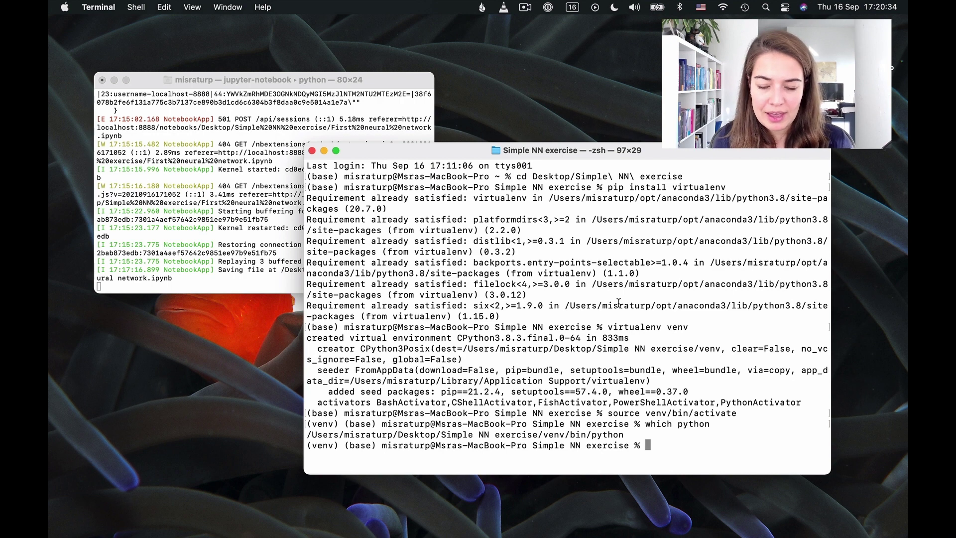
key("super+t")
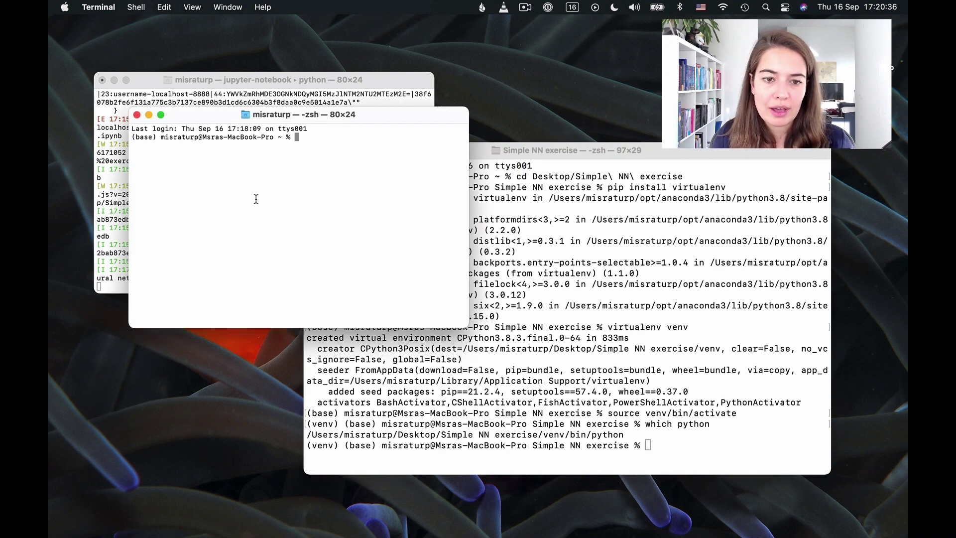
key("super+equal")
key("super+equal")
key("super+equal")
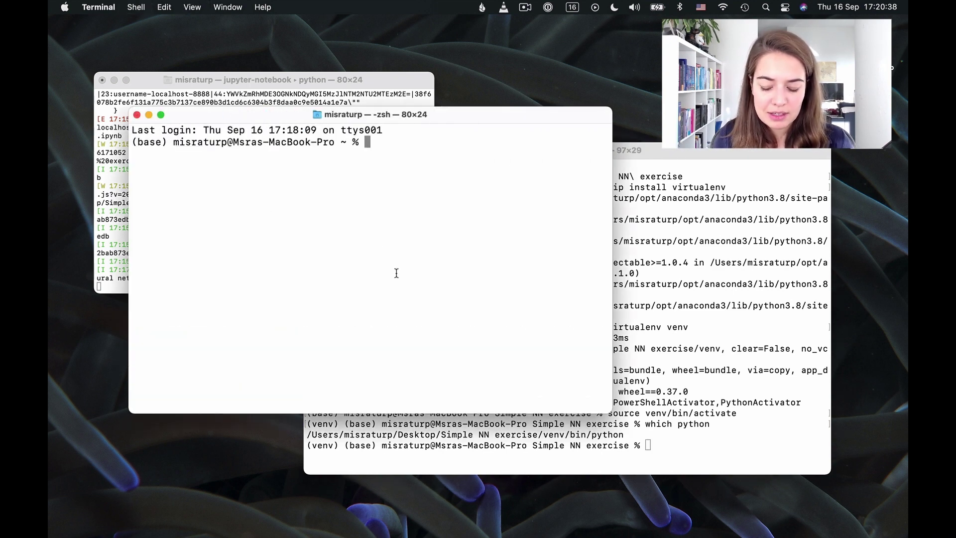
type("which pytho")
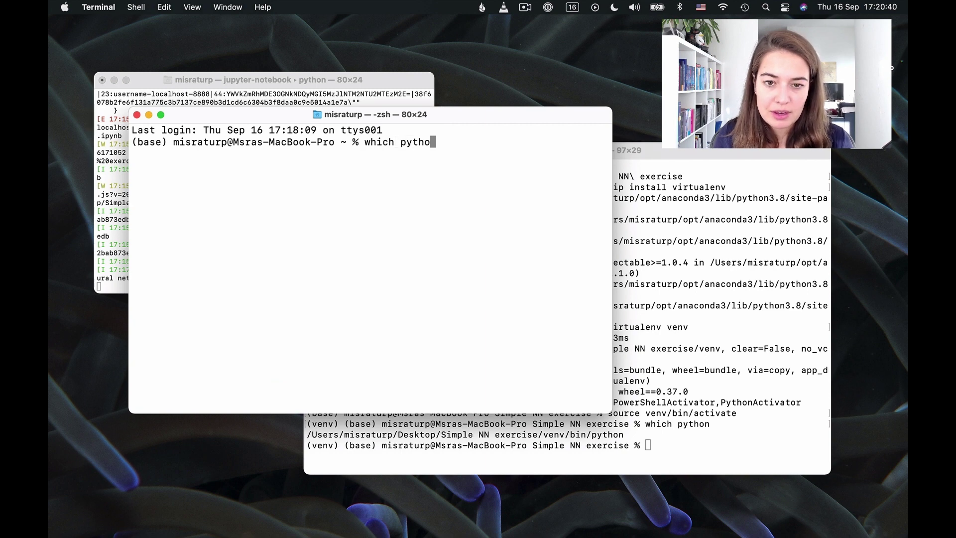
type("n")
key("Return")
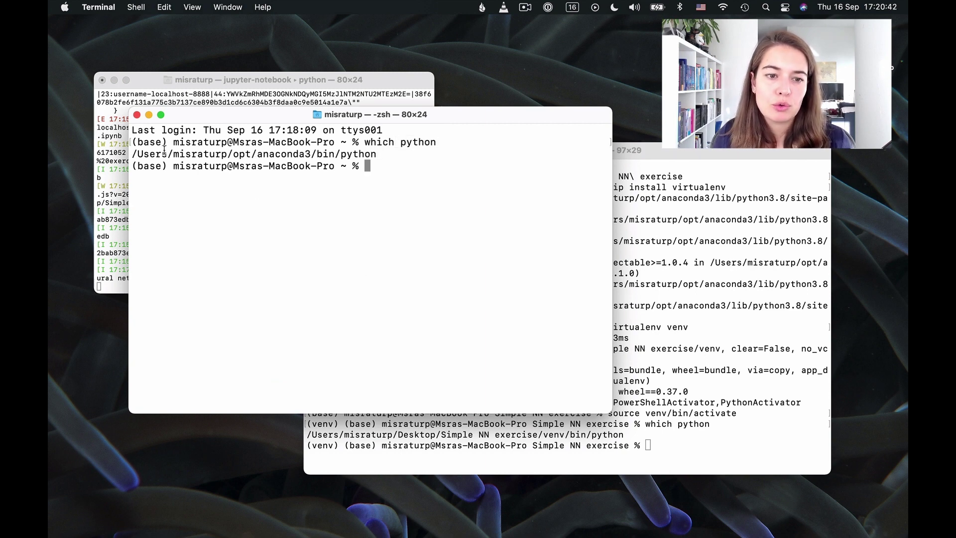
left_click_drag(157, 151, 373, 155)
left_click(417, 157)
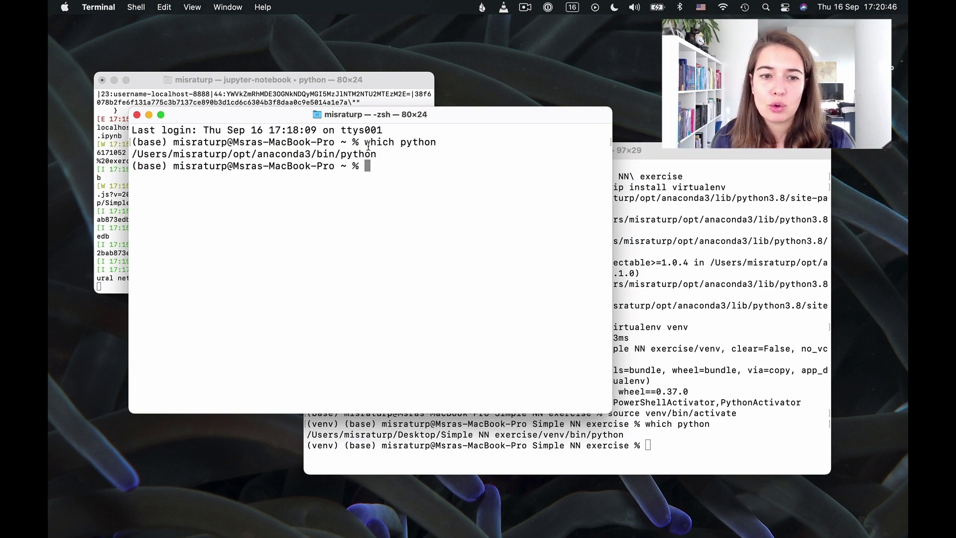
left_click(137, 118)
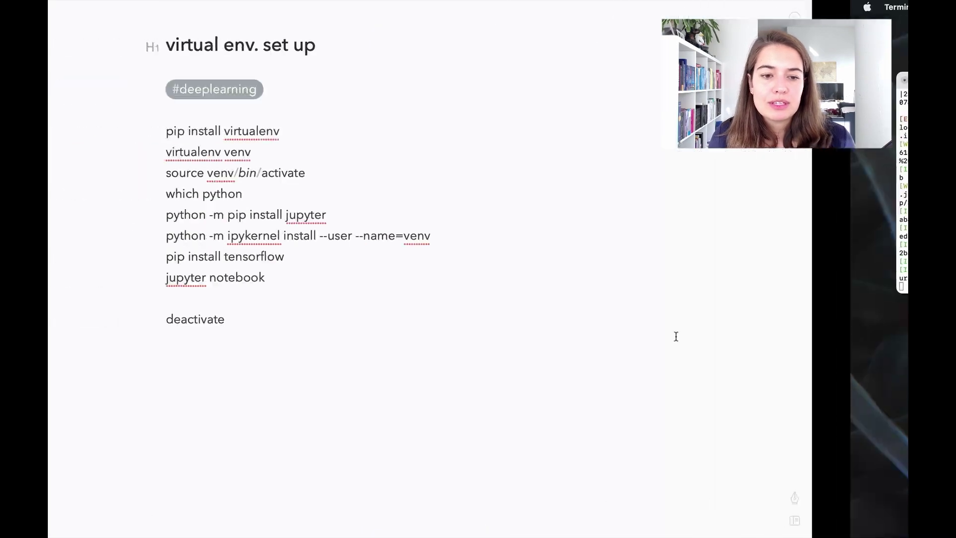
- Copy 'python -m pip install jupyter' from the Bear note and paste it into the venv shell
key("super+Tab")
left_click_drag(438, 217, 257, 217)
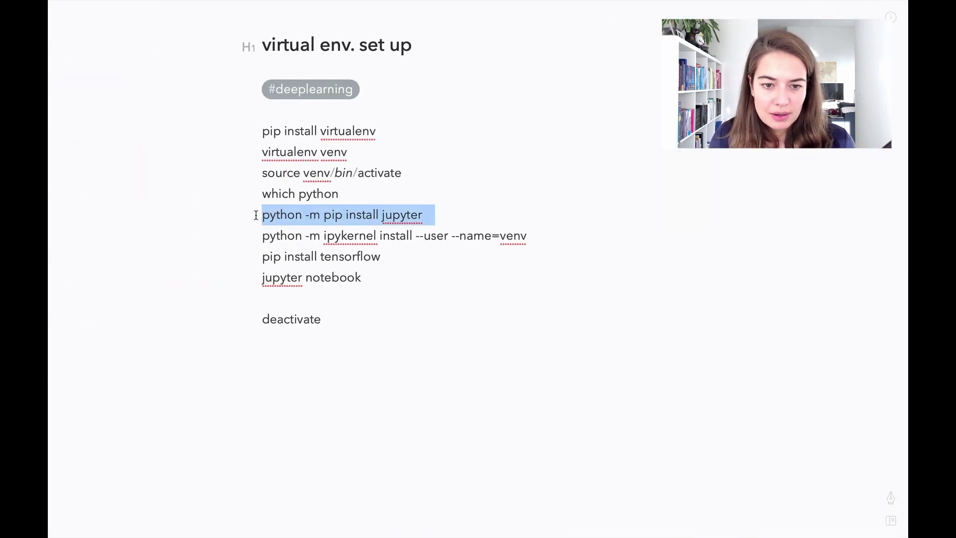
key("super+c")
key("super+Tab")
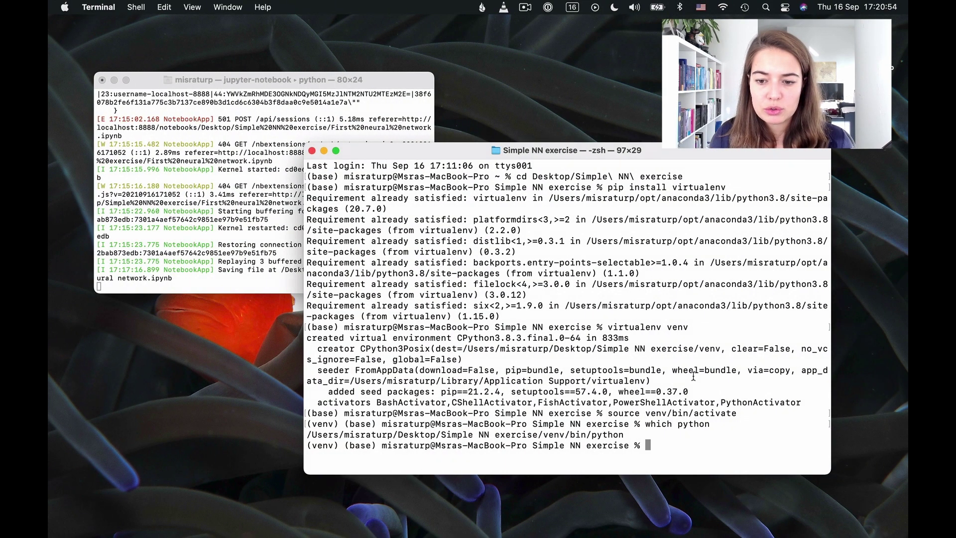
key("super+v")
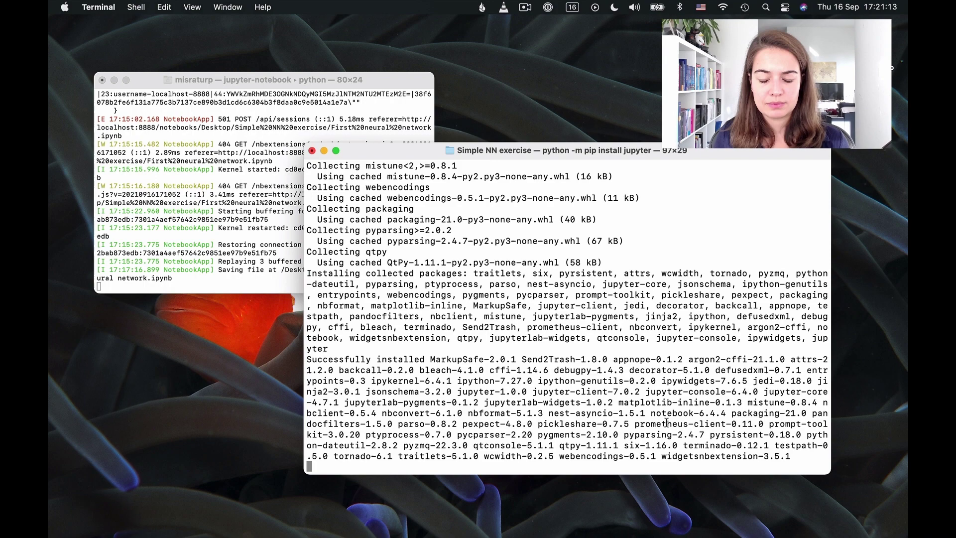
- Copy the ipykernel registration command from the note and paste it at the prompt
key("super+Tab")
left_click_drag(545, 242, 262, 233)
key("super+Tab")
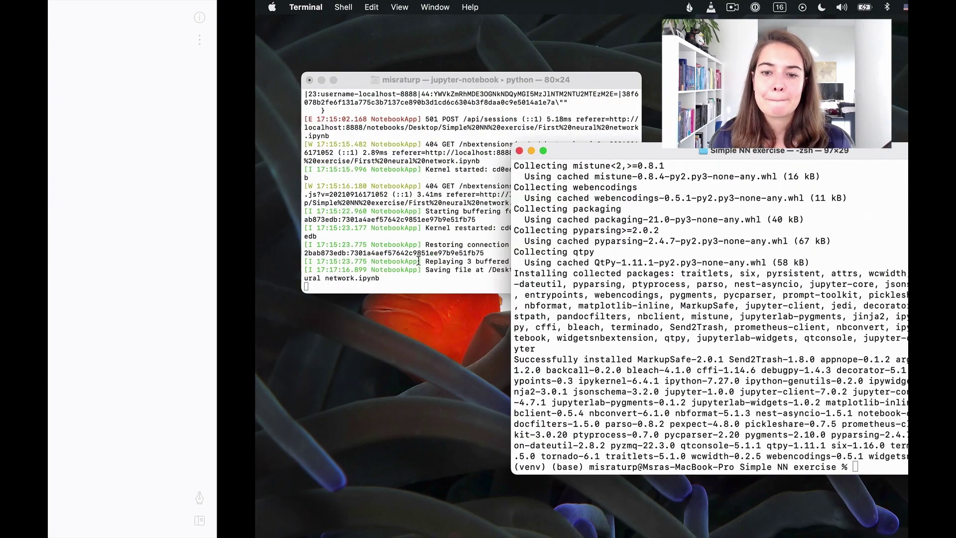
key("super+v")
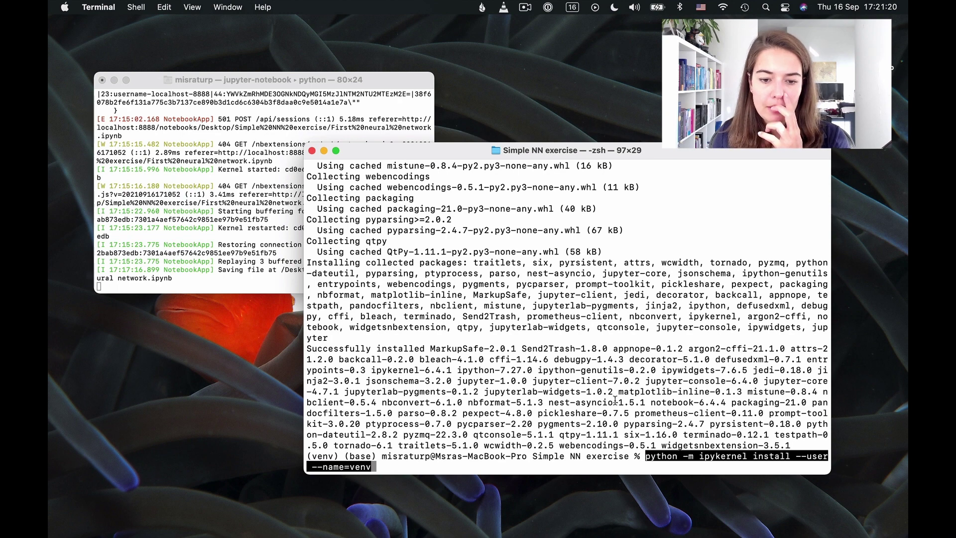
key("super+Tab")
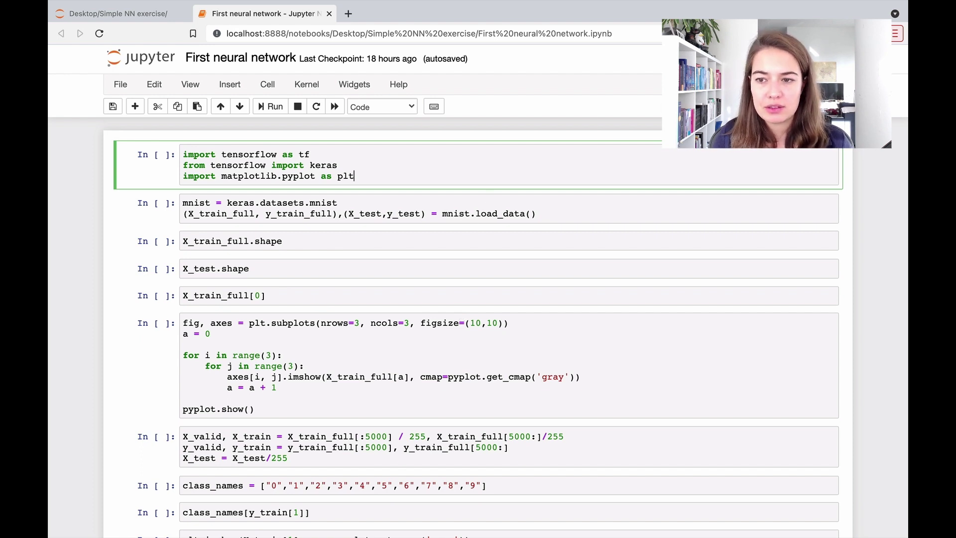
- See only Python 3 under Change kernel, then run the import cell and get the tensorflow error
left_click(315, 88)
mouse_move(326, 212)
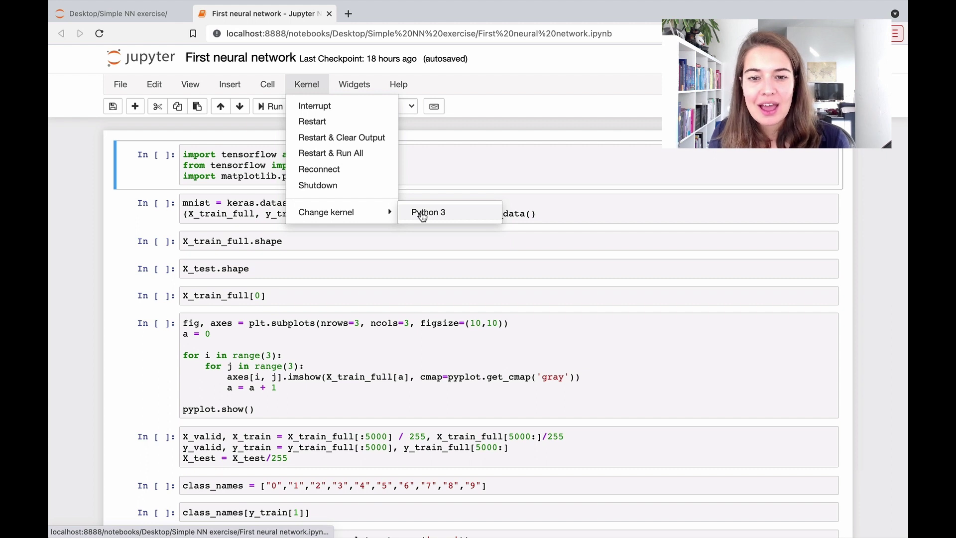
left_click(446, 170)
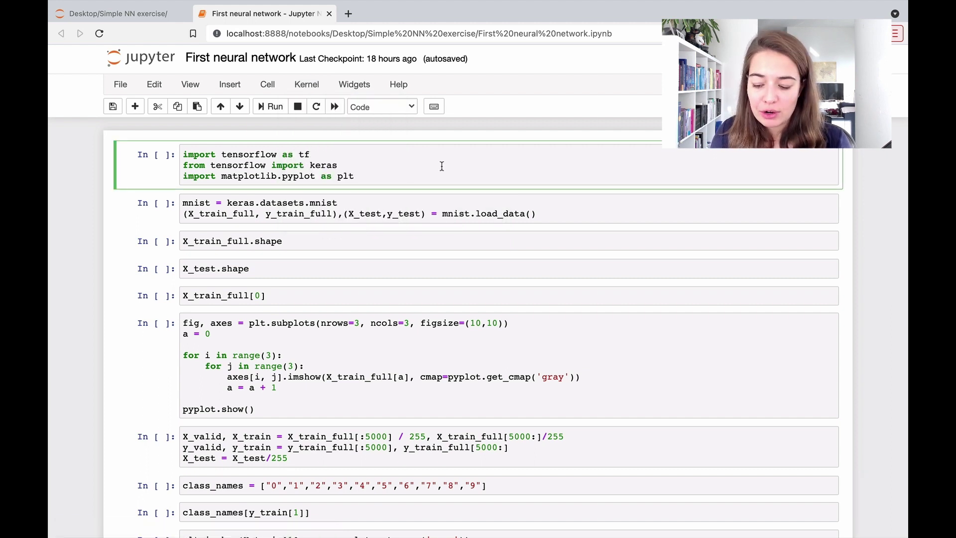
key("shift+Return")
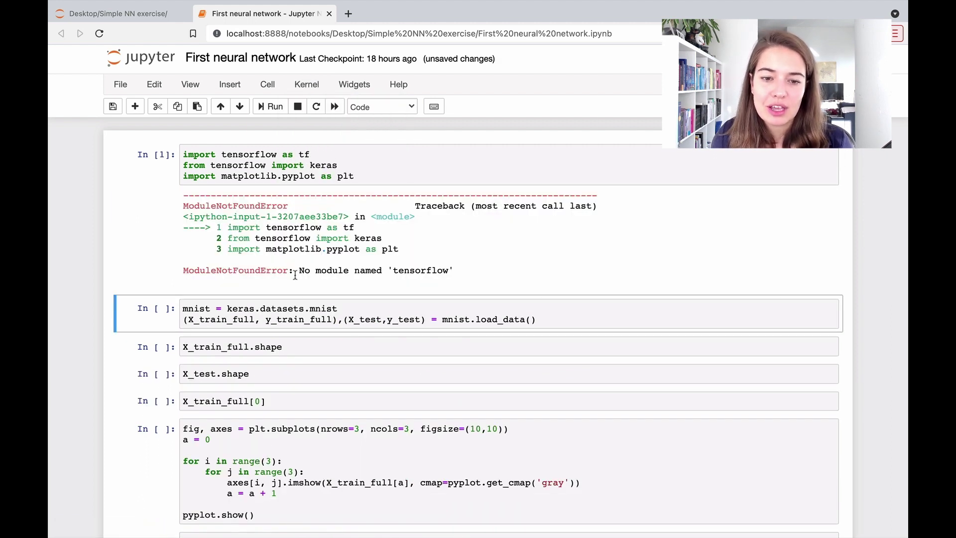
left_click_drag(287, 270, 480, 271)
left_click(480, 272)
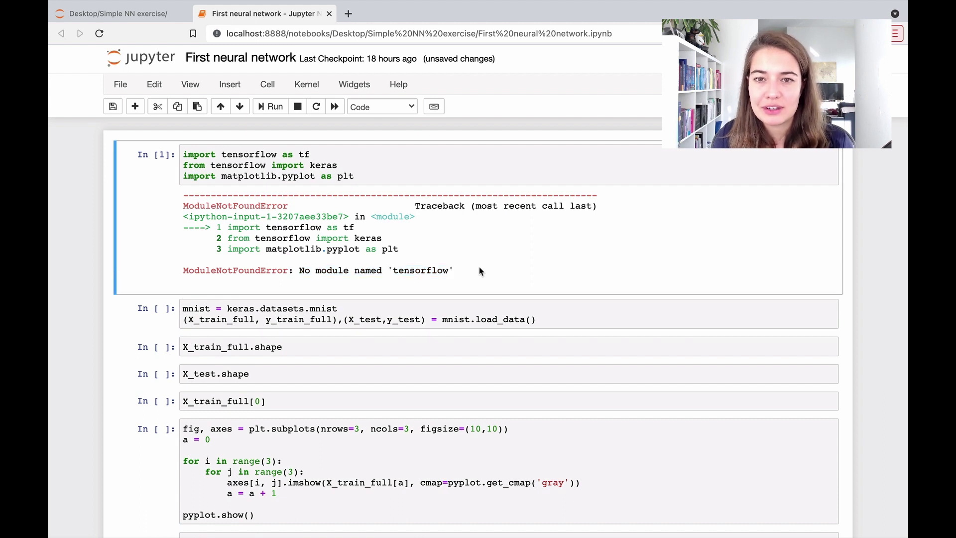
- Recheck the kernel options and put the import cell back into edit mode
left_click(305, 85)
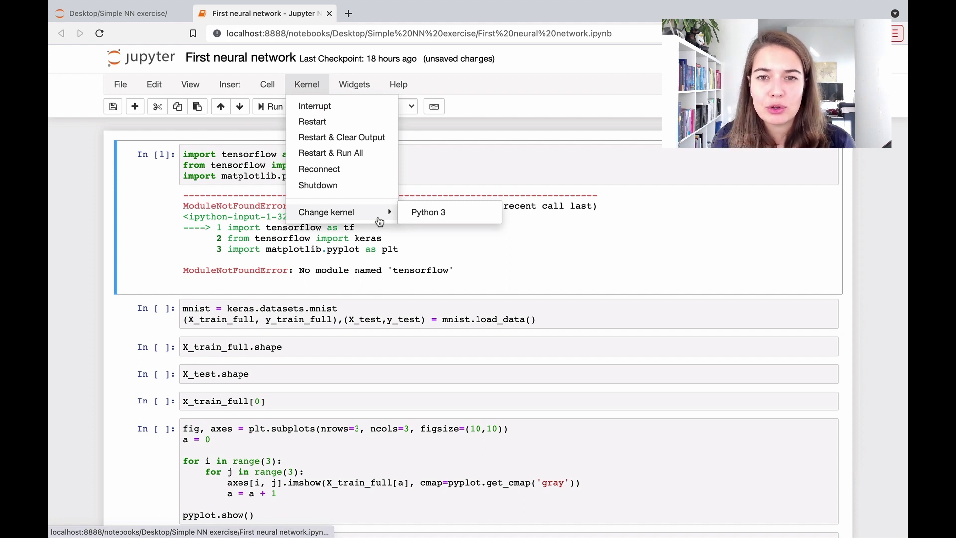
left_click(544, 205)
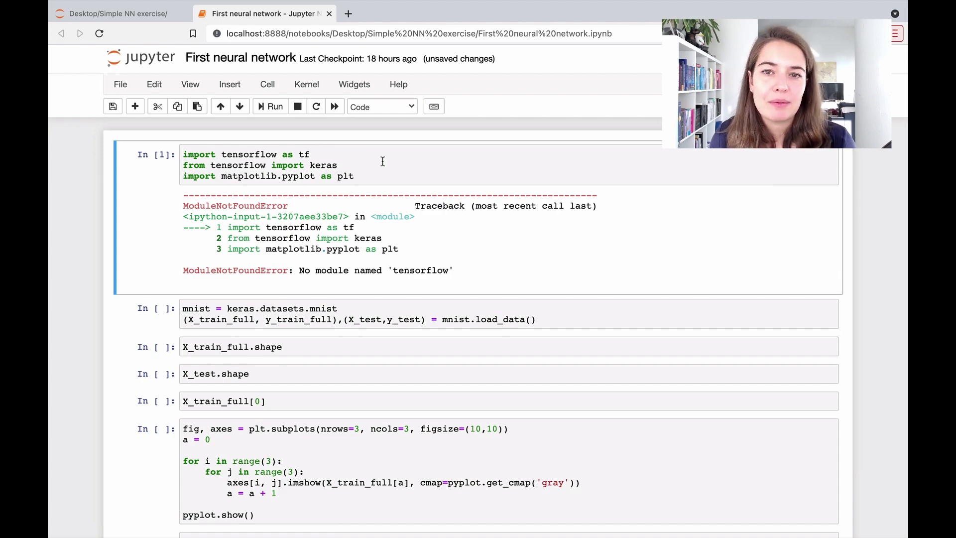
left_click(390, 162)
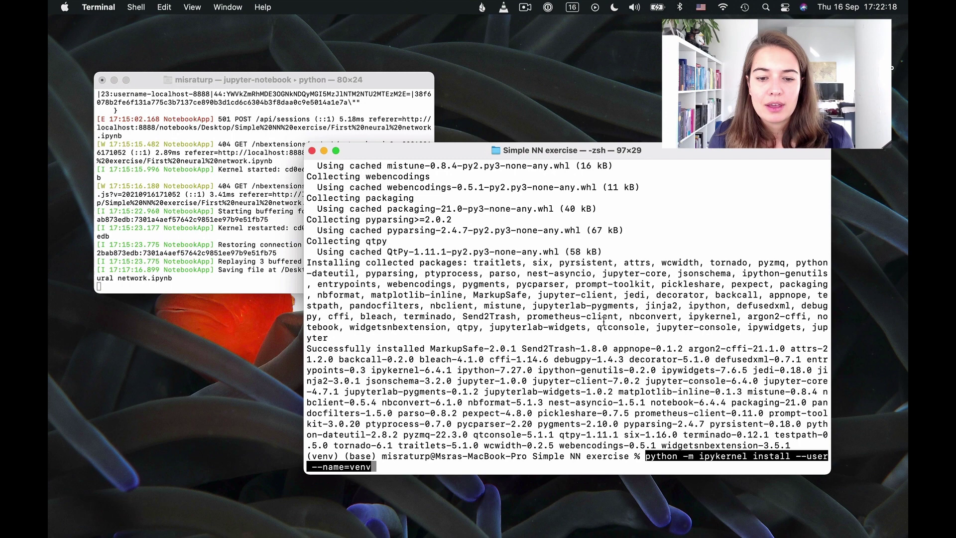
- Run 'python -m ipykernel install --user --name=venv' and confirm the kernelspec was installed
left_click(650, 471)
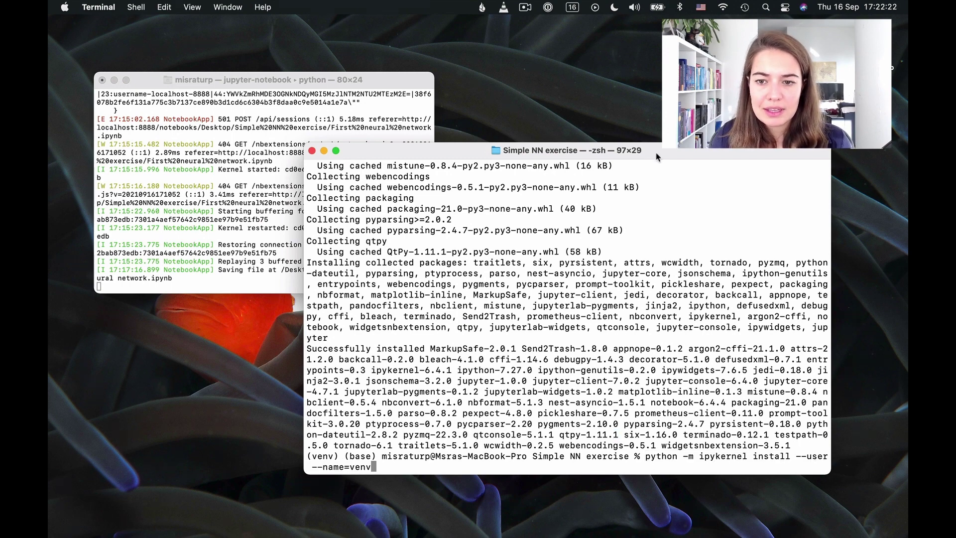
left_click_drag(660, 154, 605, 56)
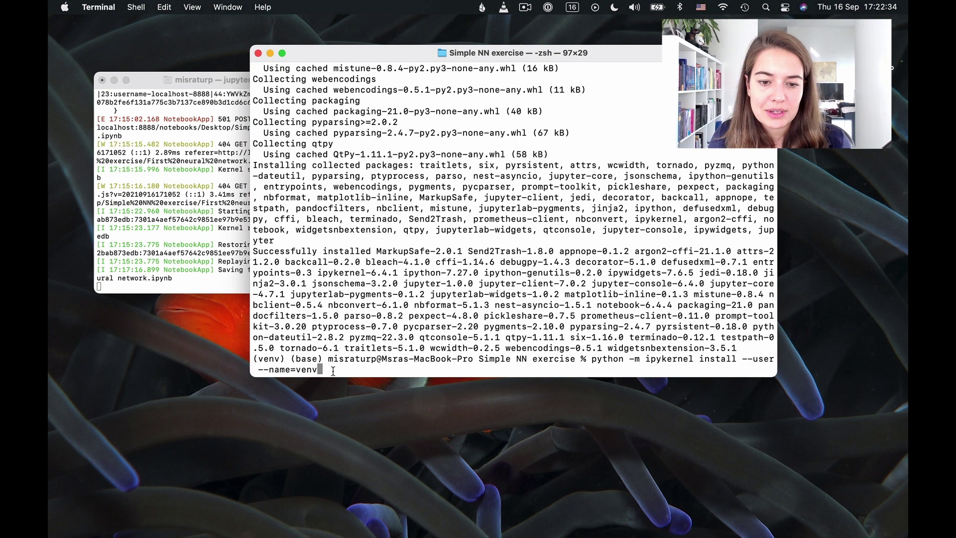
key("Return")
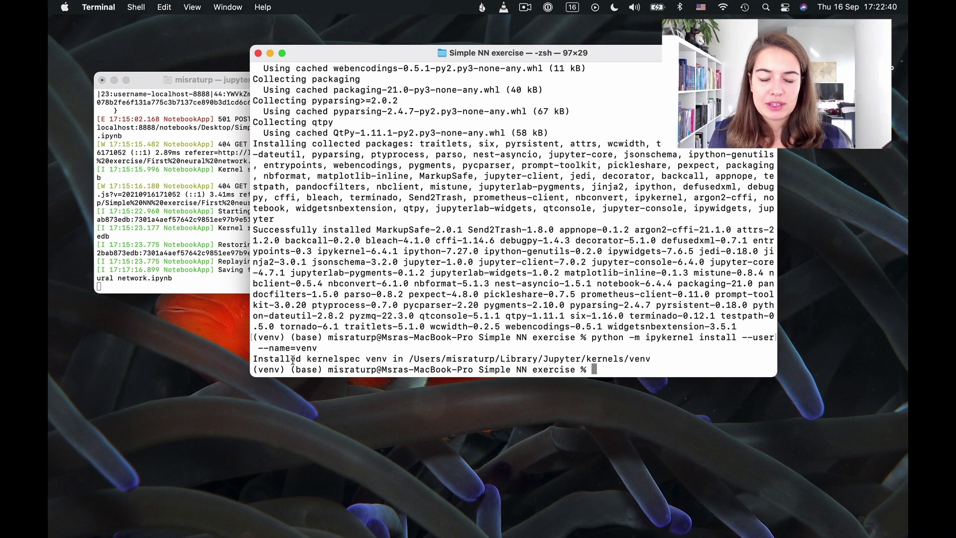
left_click_drag(284, 359, 436, 359)
left_click(515, 359)
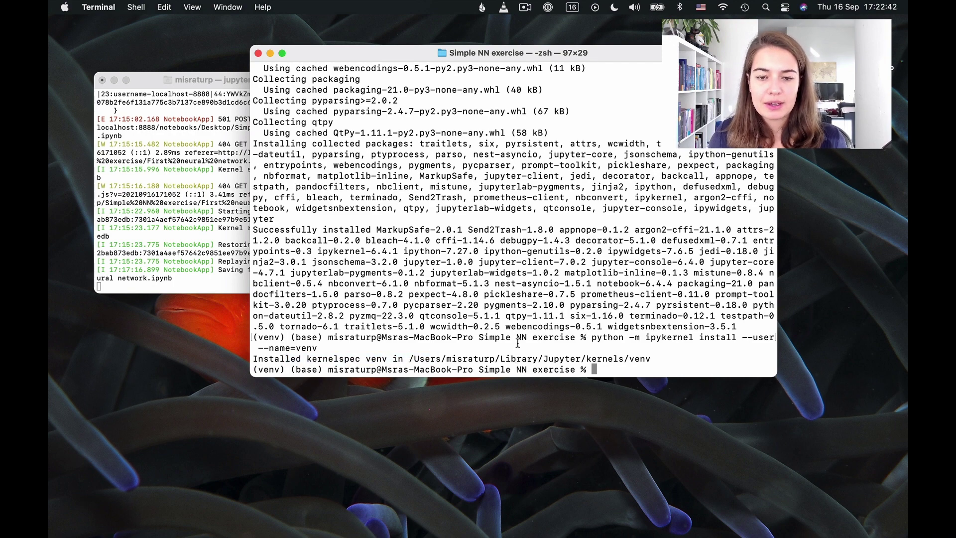
- Copy 'pip install tensorflow' from the notes and run it in the venv shell
key("ctrl+Left")
left_click_drag(400, 252, 263, 257)
left_click(453, 273)
key("ctrl+Right")
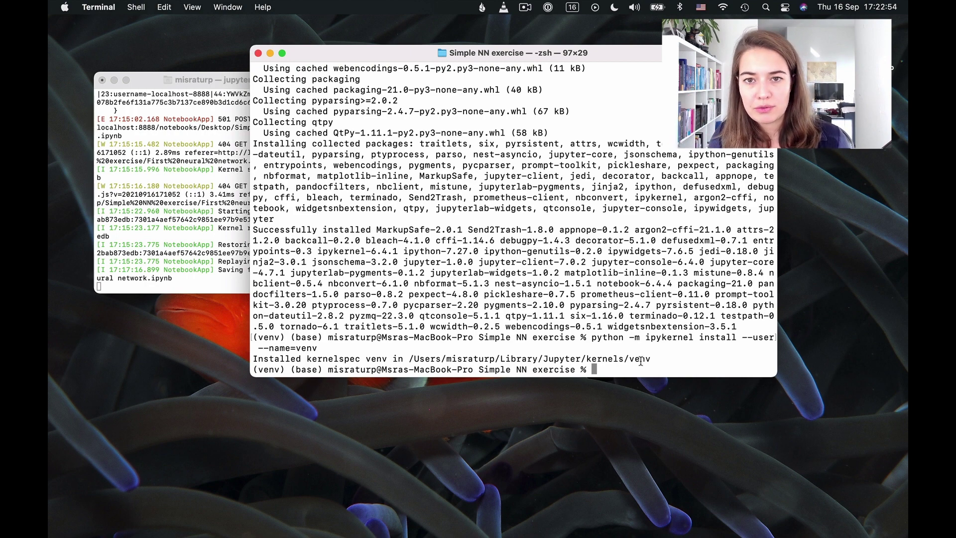
key("super+v")
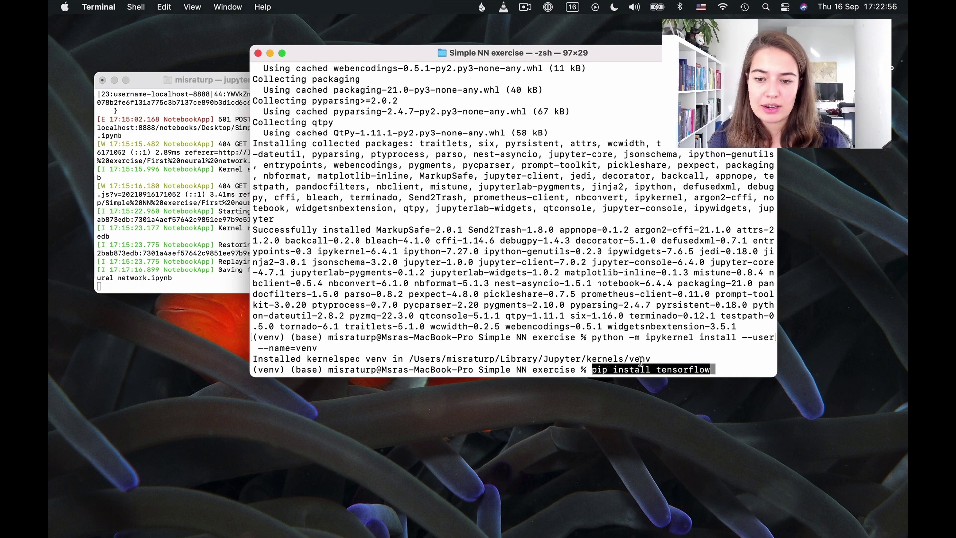
key("Return")
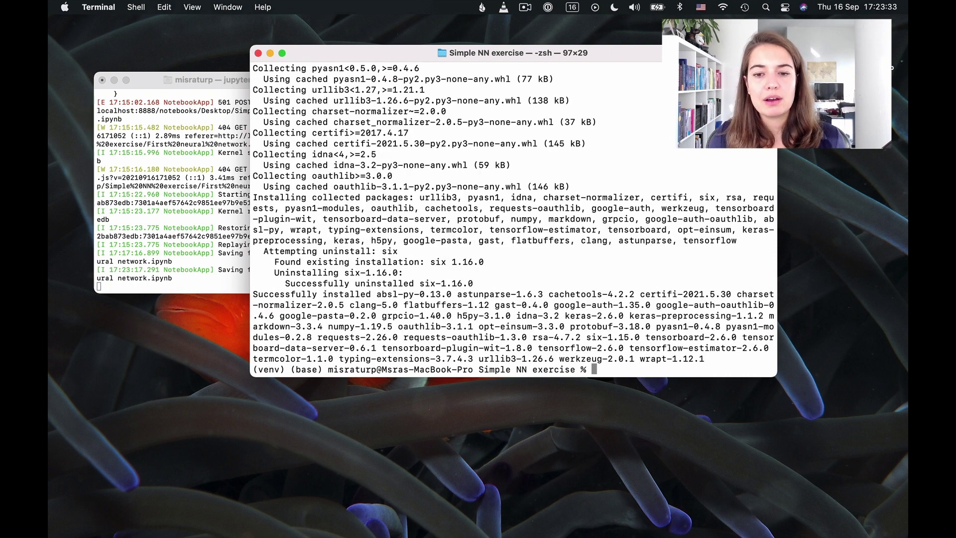
- Reload the notebook, switch to the venv kernel, and rerun the import cell
key("super+Tab")
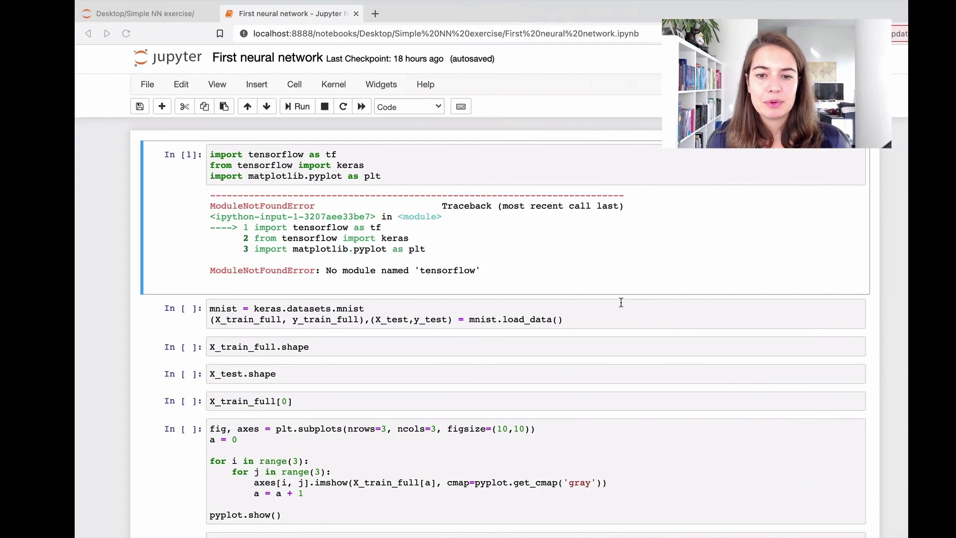
left_click(312, 87)
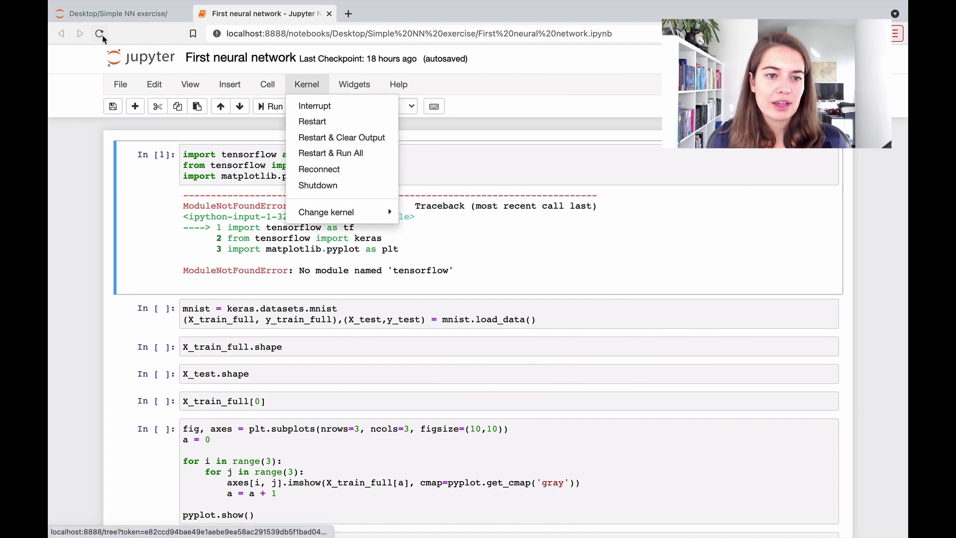
key("super+r")
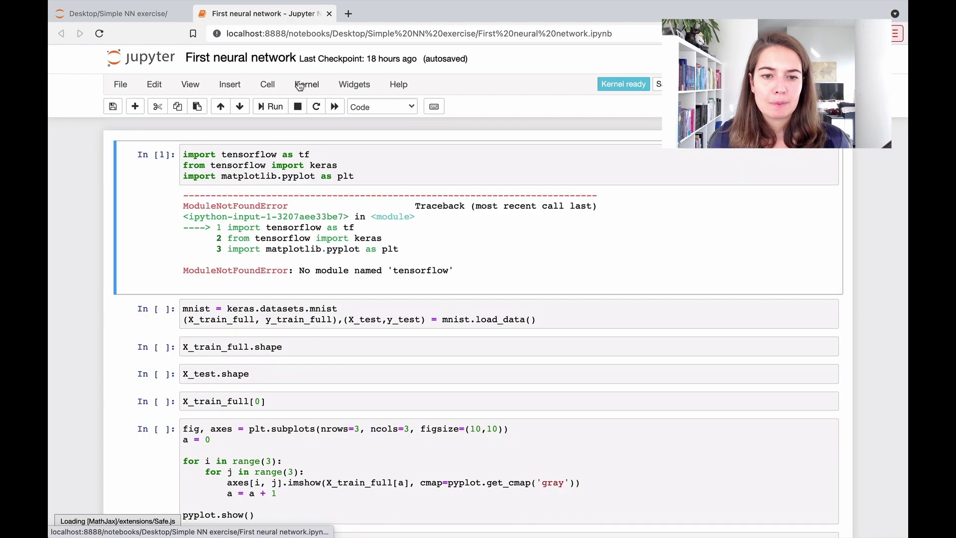
left_click(300, 86)
mouse_move(326, 212)
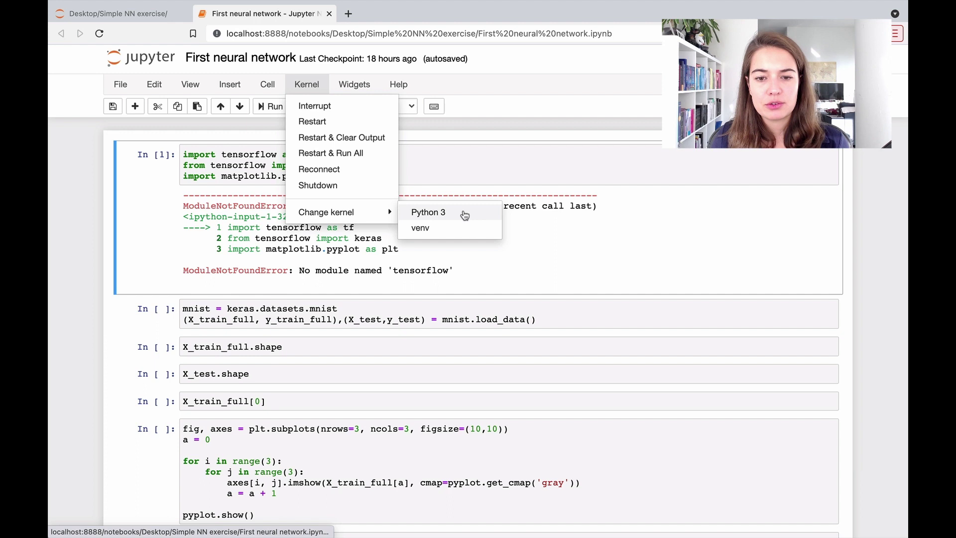
left_click(462, 230)
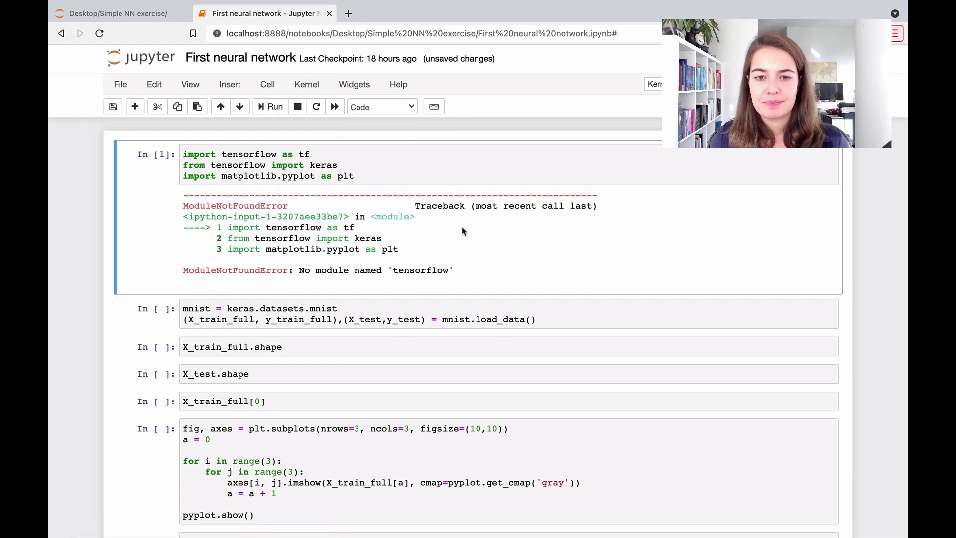
left_click(411, 166)
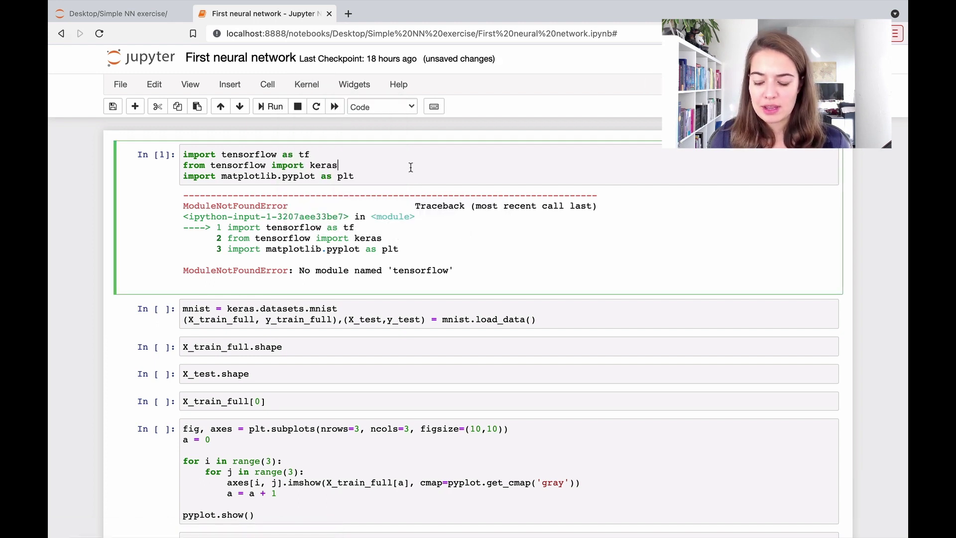
key("shift+Return")
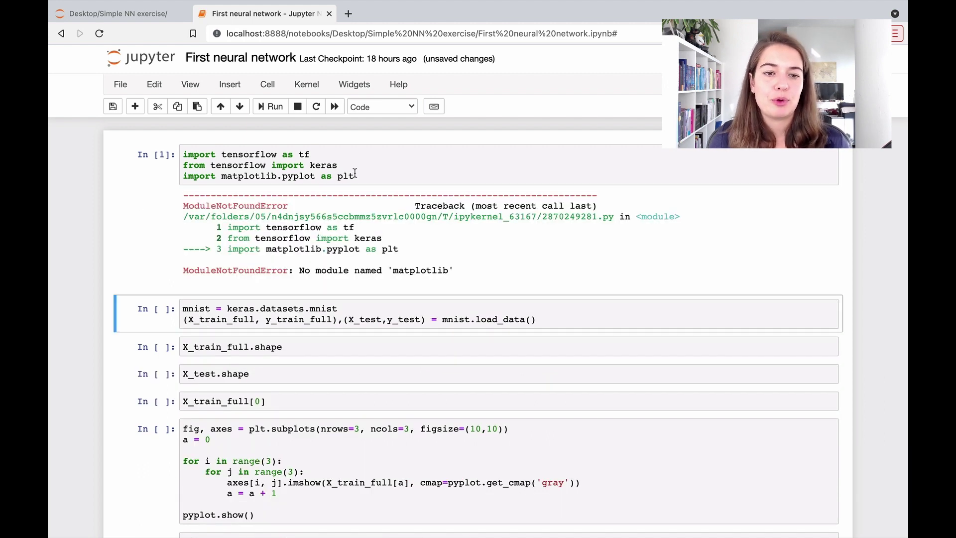
- Check the new error: tensorflow now imports, but 'matplotlib' is missing
double_click(234, 155)
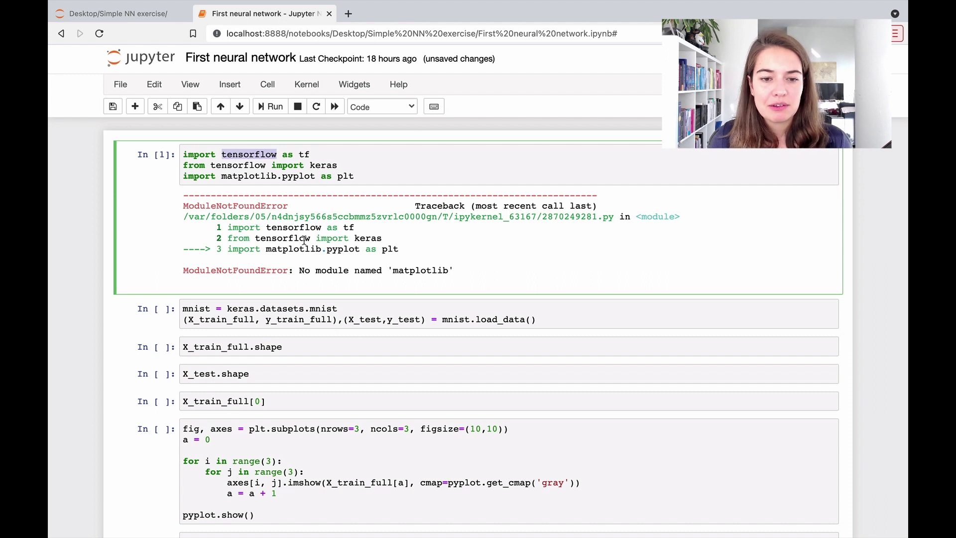
left_click_drag(297, 272, 479, 275)
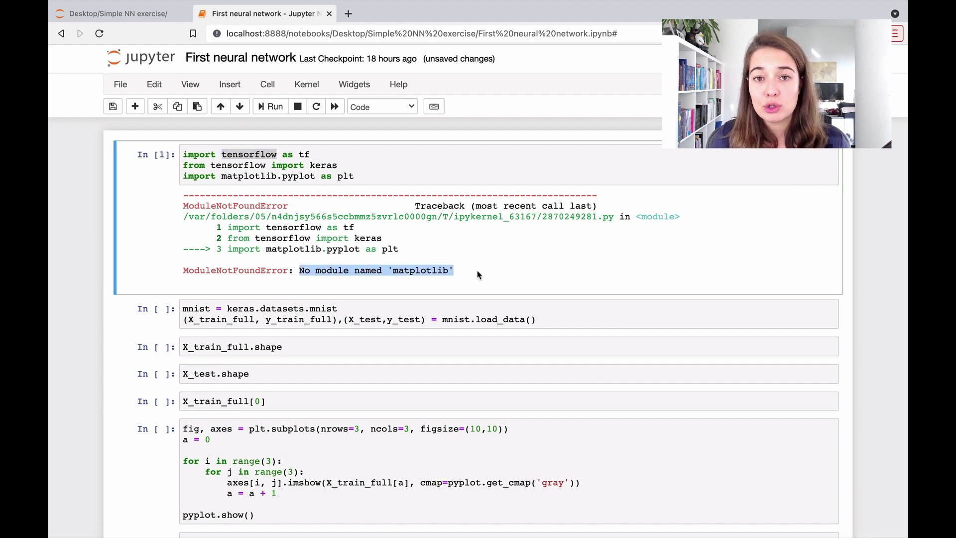
left_click(472, 271)
left_click(284, 154)
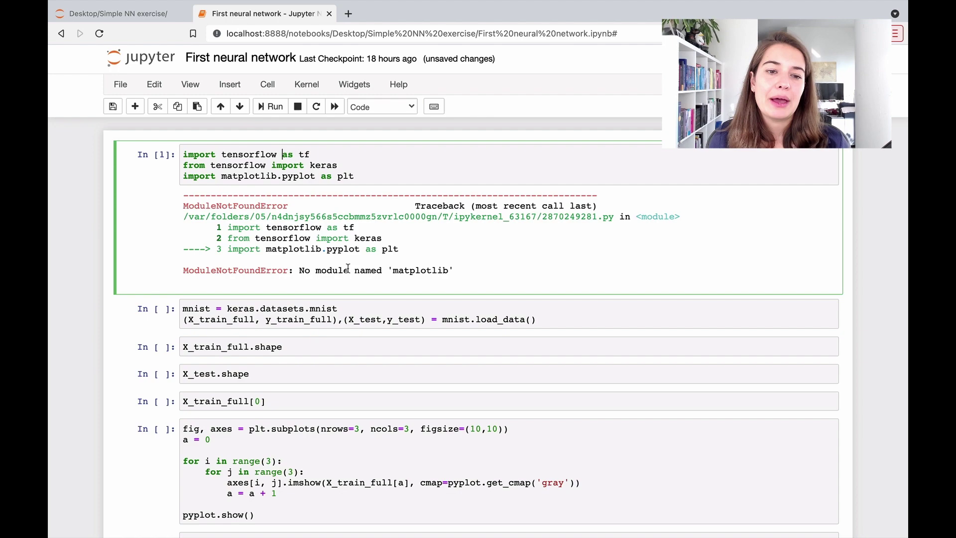
left_click_drag(210, 176, 433, 173)
left_click(433, 173)
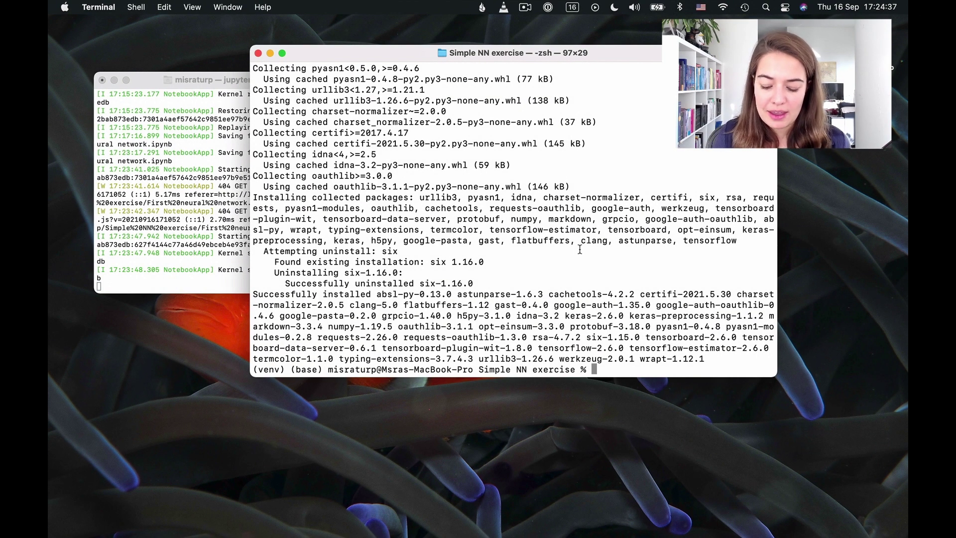
type("pip")
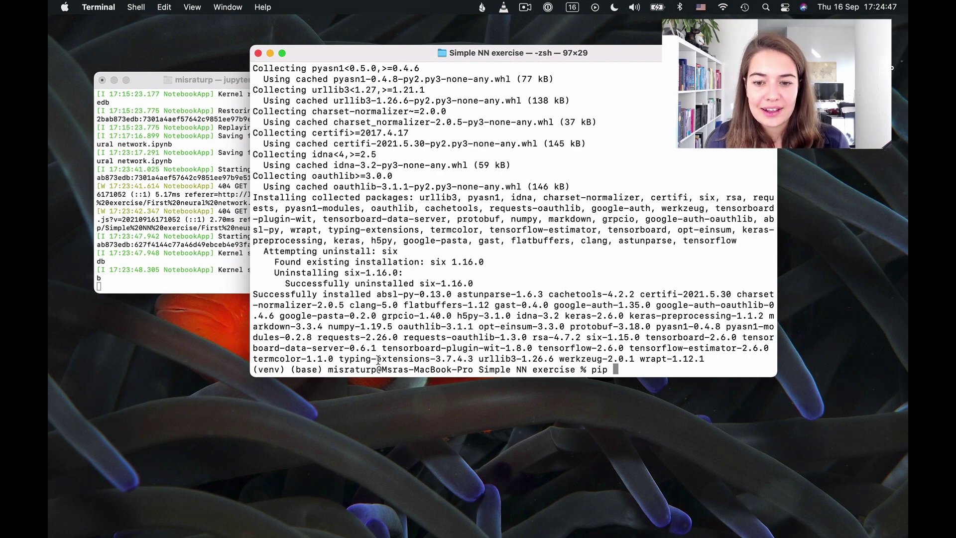
type("install ")
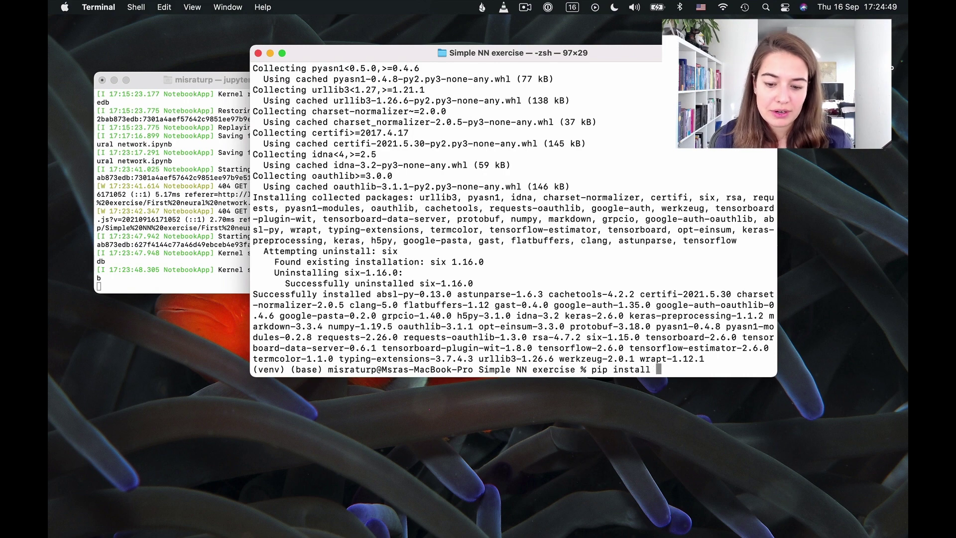
type("matplot")
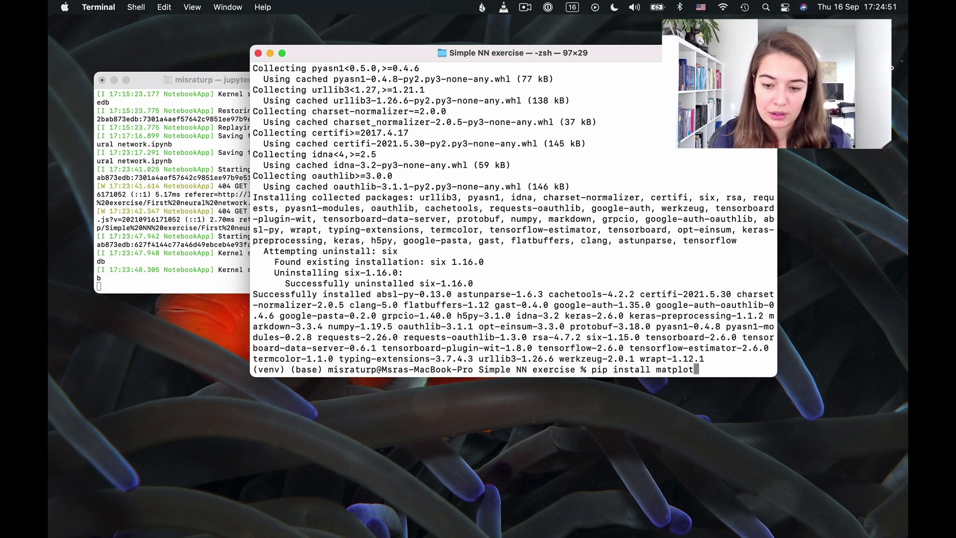
type("lib")
- Launch 'pip install matplotlib' at the venv Terminal prompt
key("Return")
- Rerun the notebook's TensorFlow, keras and matplotlib import cell and confirm the kernel is venv
key("super+Tab")
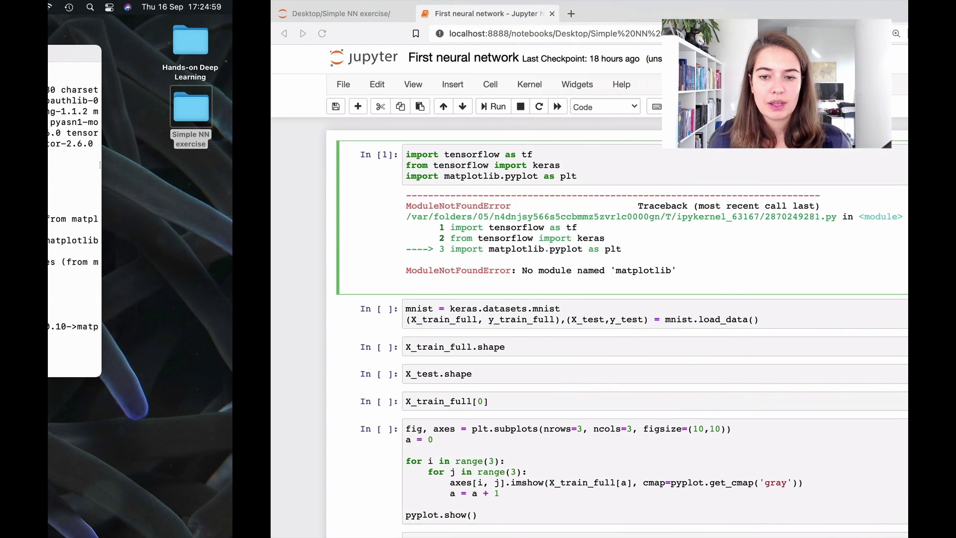
key("shift+Return")
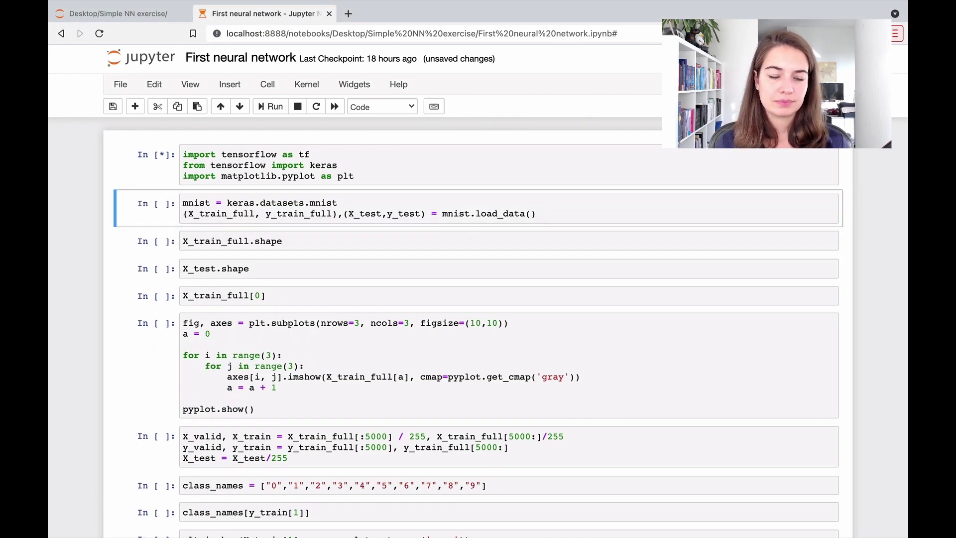
left_click(439, 156)
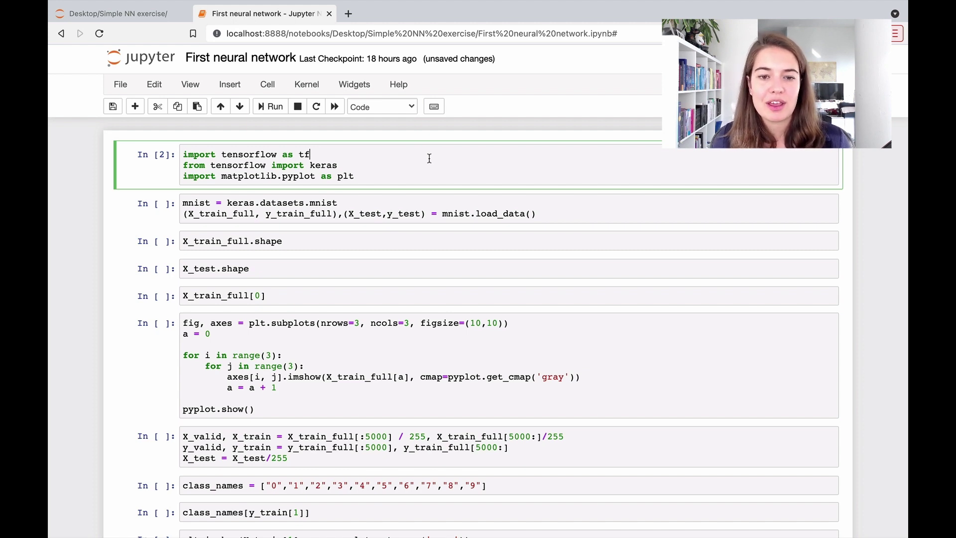
left_click(310, 92)
mouse_move(326, 213)
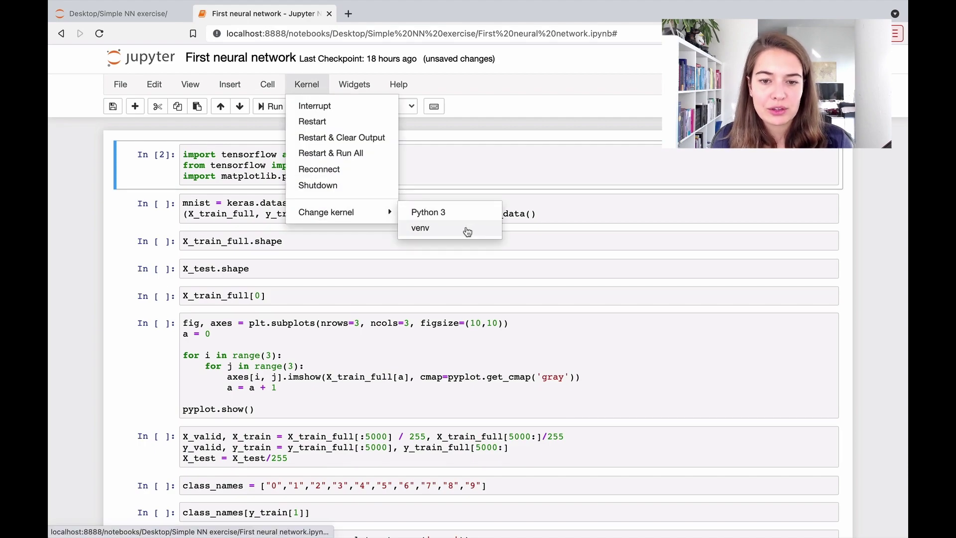
left_click(584, 166)
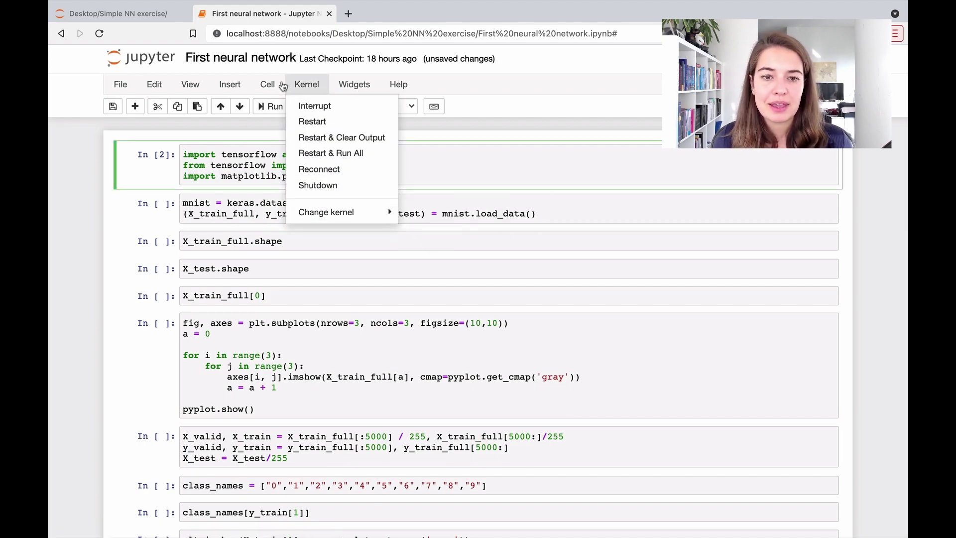
left_click(312, 90)
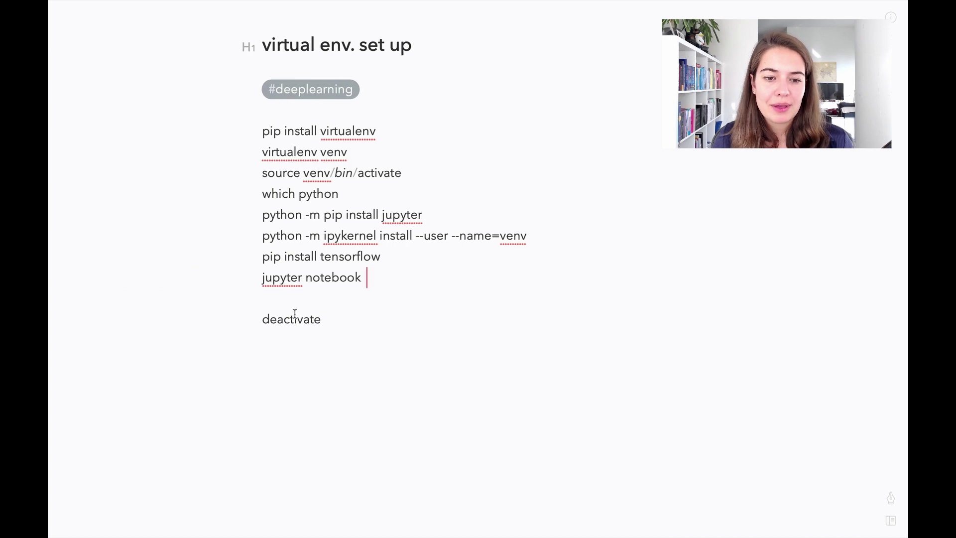
- Select the word 'deactivate' from the Bear virtual env setup note for use in Terminal
left_click_drag(380, 275, 263, 277)
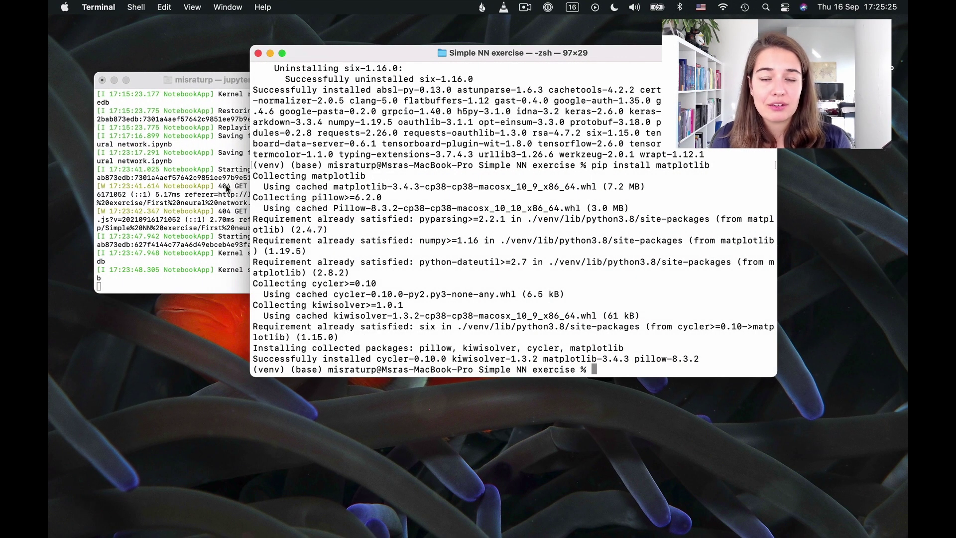
key("ctrl+Left")
left_click(375, 281)
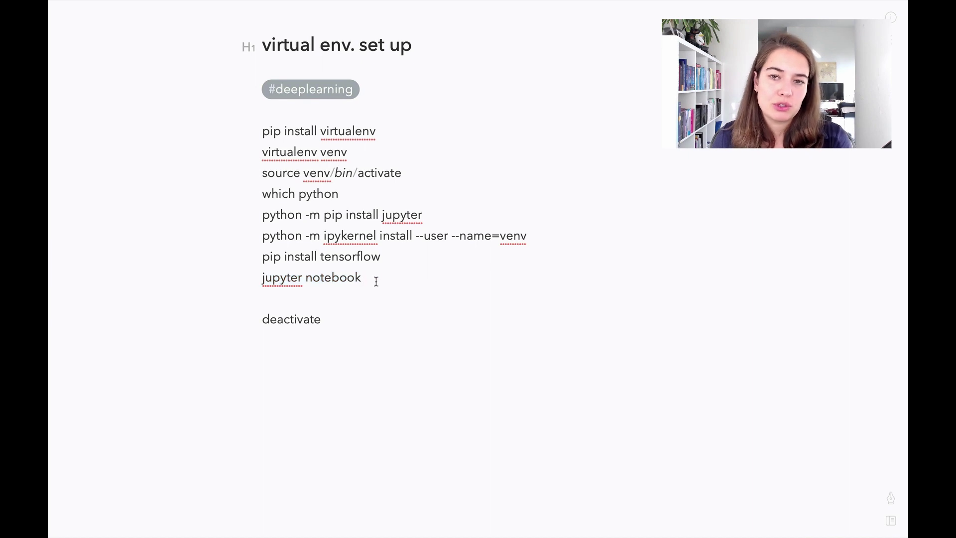
left_click(303, 320)
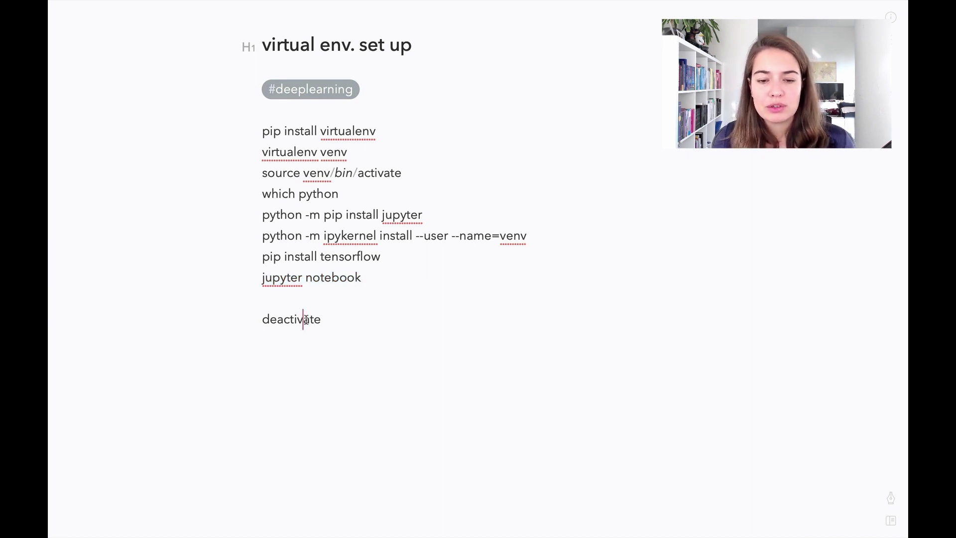
double_click(294, 319)
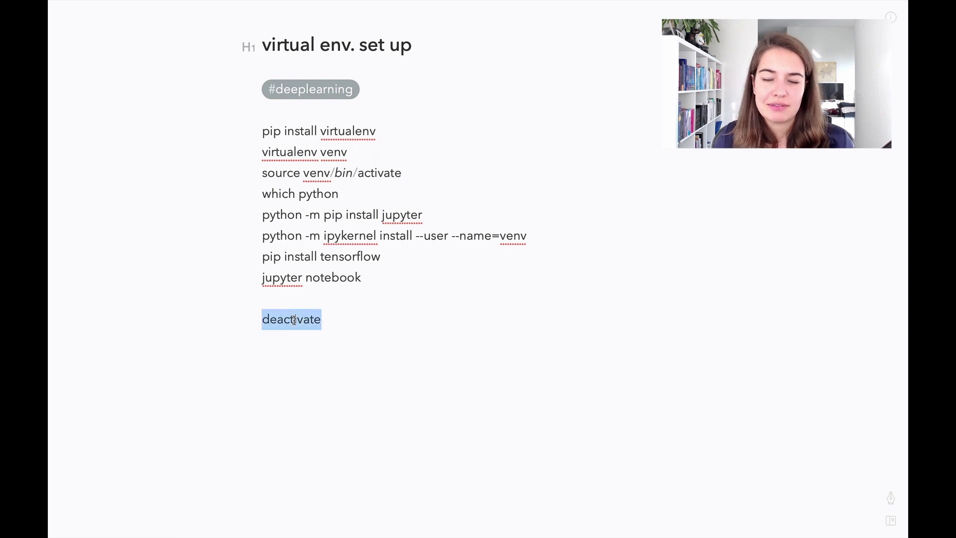
key("super+Tab")
type("deact")
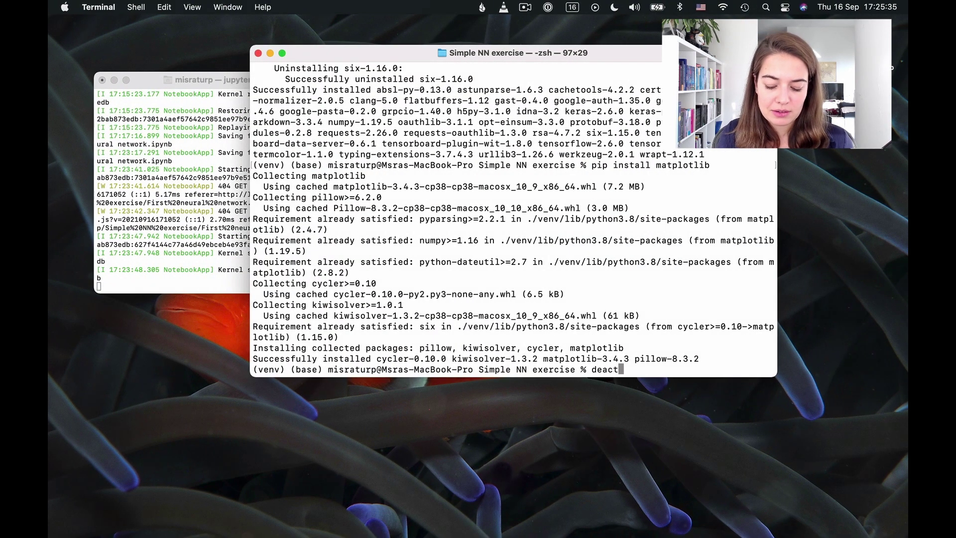
type("ivate")
- Run deactivate to exit the venv and close the Simple NN exercise Terminal window
key("Return")
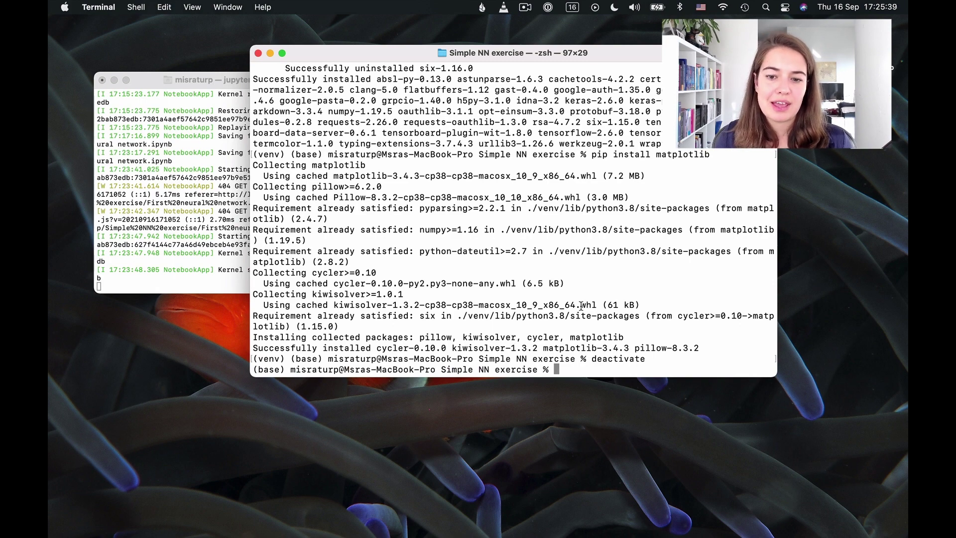
left_click(258, 54)
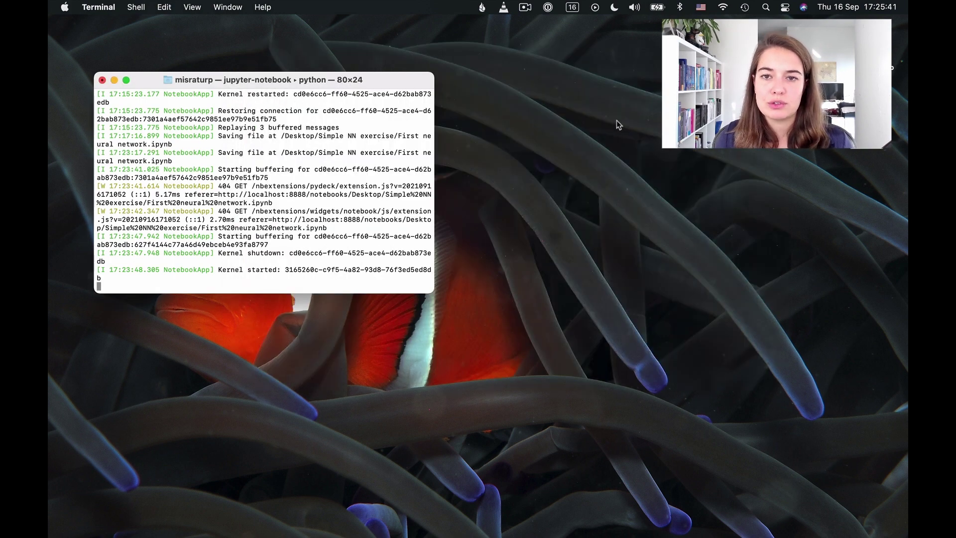